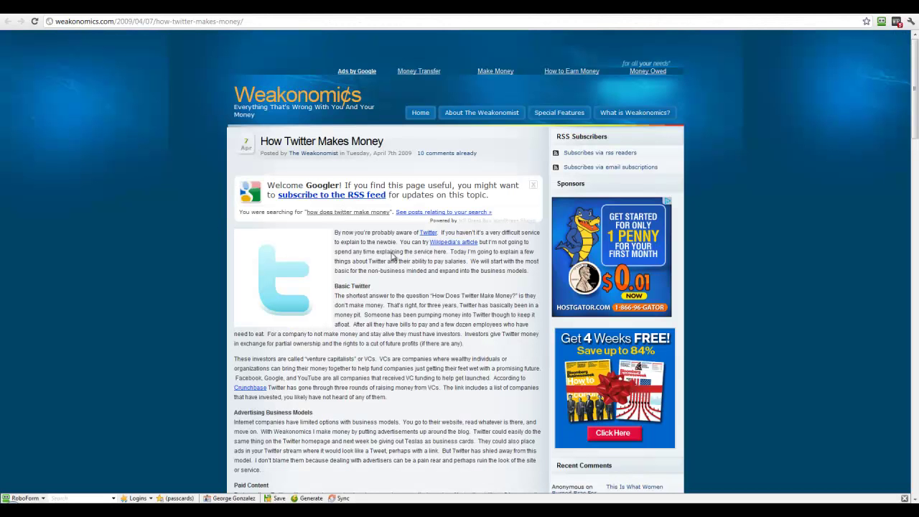
Read through the How Twitter Makes Money article on weakonomics.com and switch to the WordPress post editor
scroll(393, 257, "down", 3)
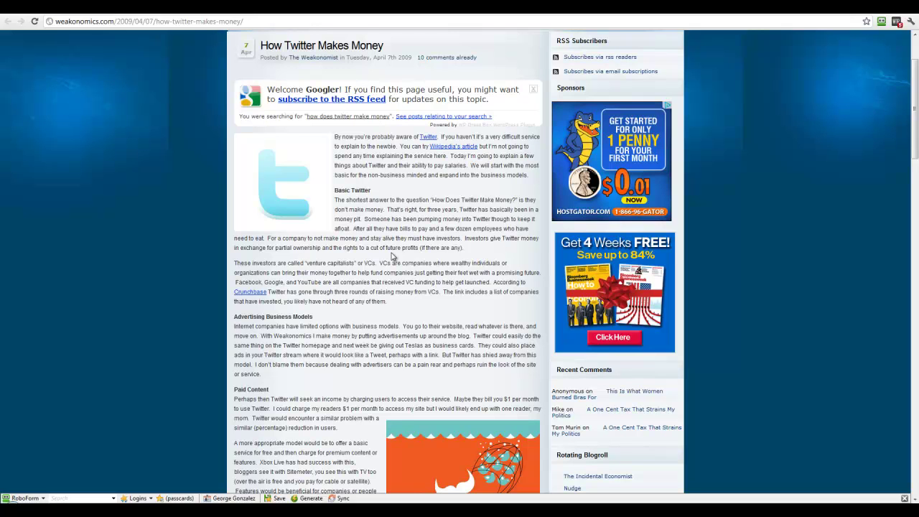
scroll(385, 249, "down", 3)
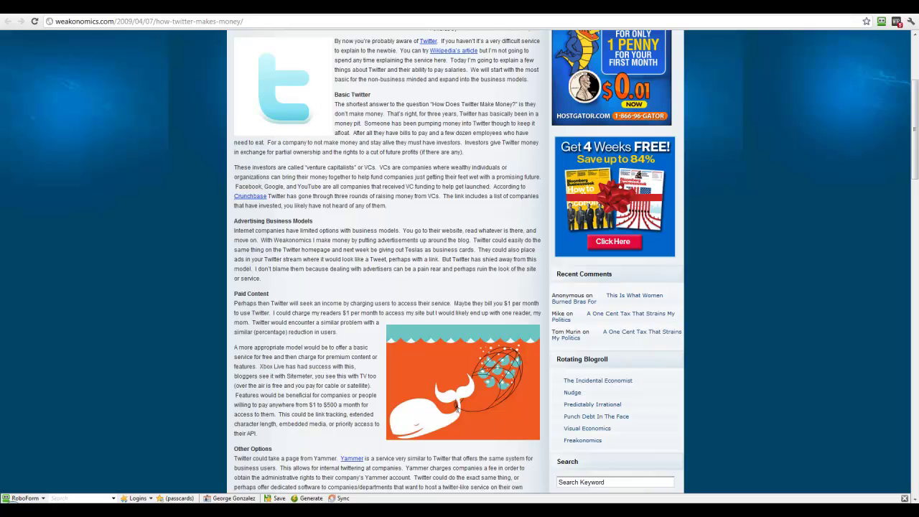
left_click(115, 8)
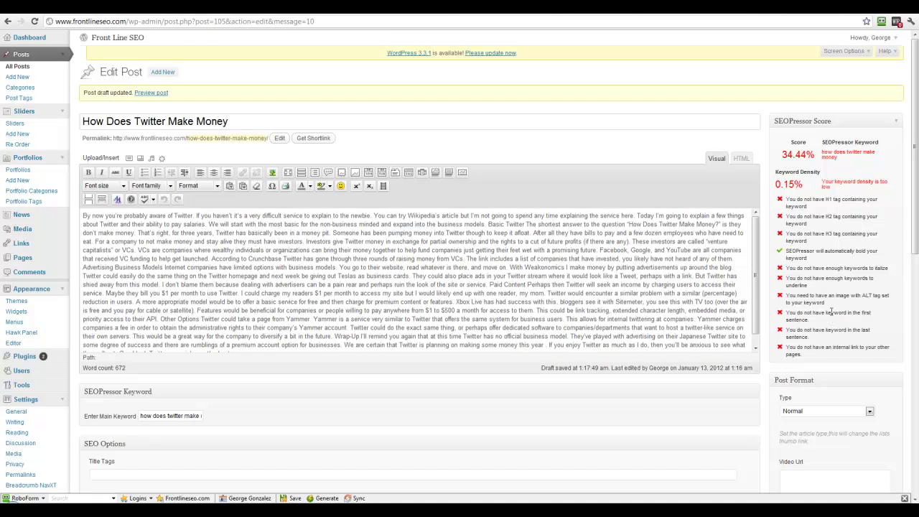
Show the HTML source of the How Does Twitter Make Money post and copy all of its text
left_click(576, 257)
left_click(754, 158)
left_click(301, 211)
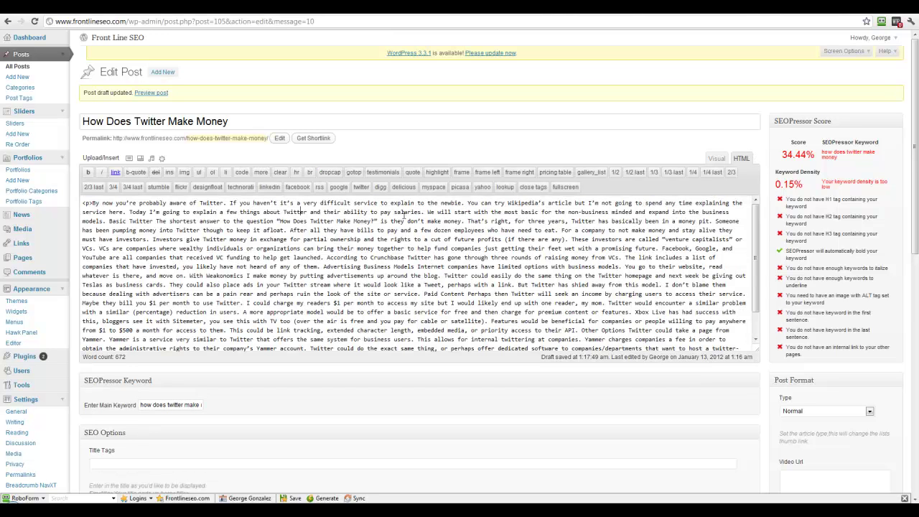
right_click(405, 215)
left_click(434, 315)
right_click(357, 265)
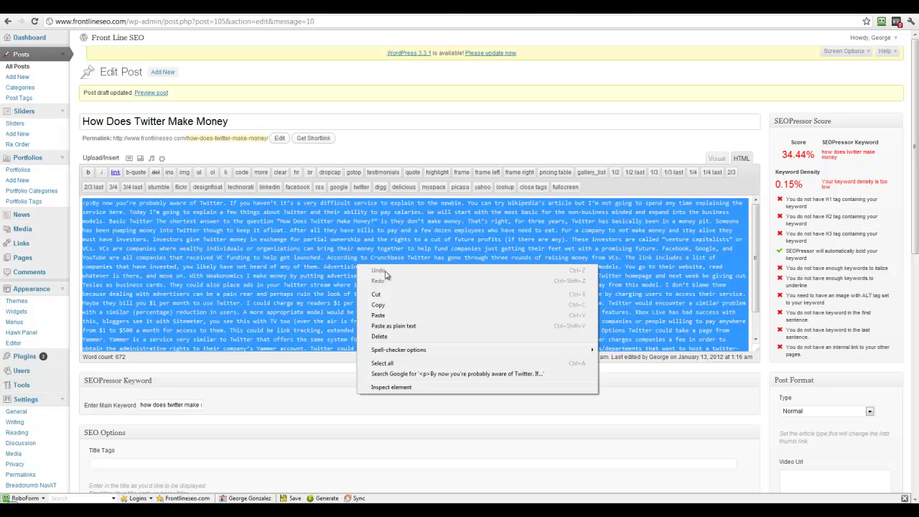
left_click(379, 304)
Split the post body into separate paragraphs with section titles on their own lines, and return to the visual editor
right_click(300, 251)
left_click(189, 218)
left_click(113, 212)
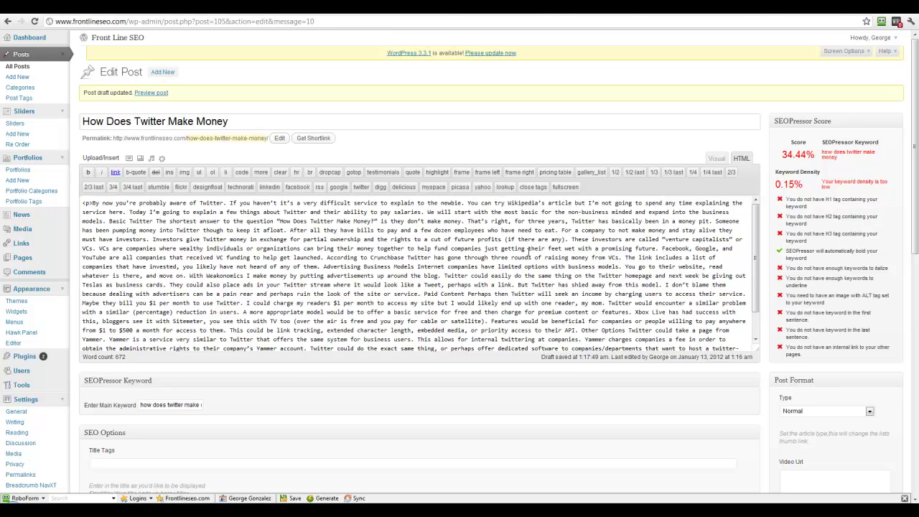
left_click(717, 158)
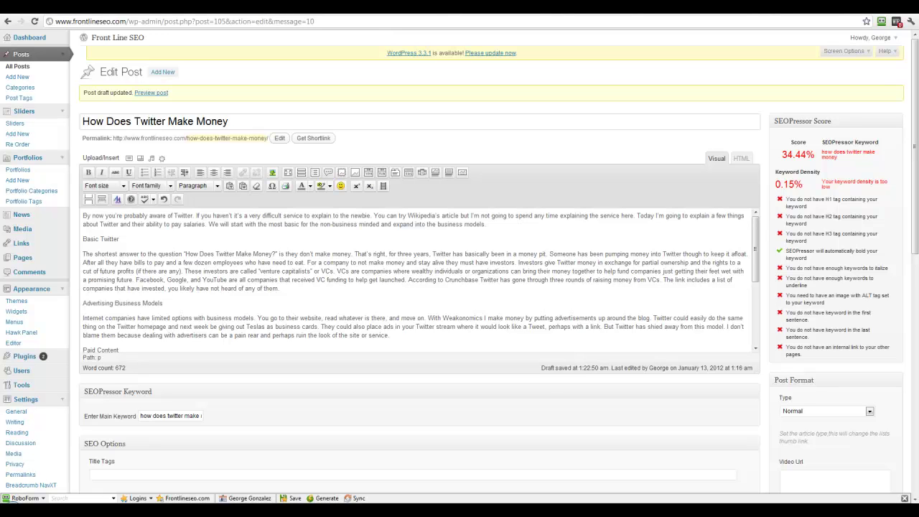
Check the reference article, and examine the post's title and permalink for the main keyword
key("ctrl+Tab")
scroll(377, 273, "up", 5)
key("ctrl+Tab")
left_click_drag(257, 121, 82, 121)
left_click(271, 125)
left_click_drag(246, 116, 82, 122)
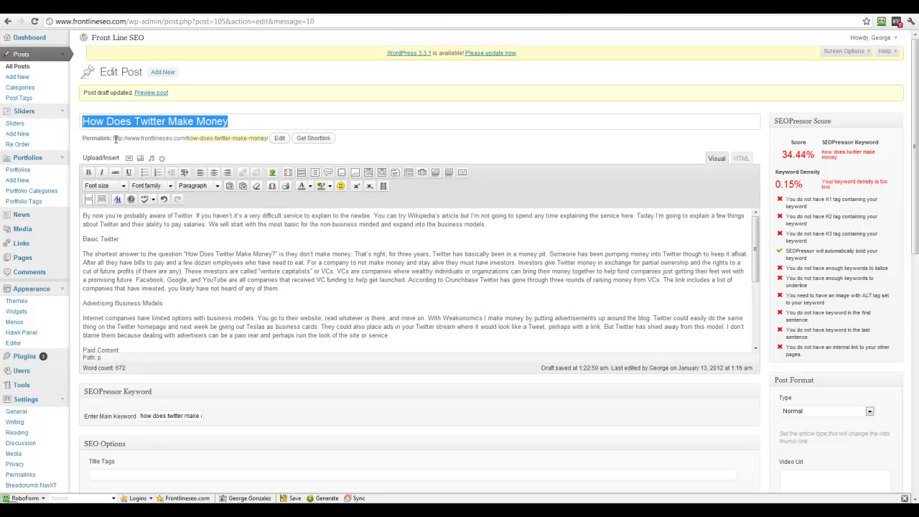
left_click_drag(114, 137, 270, 140)
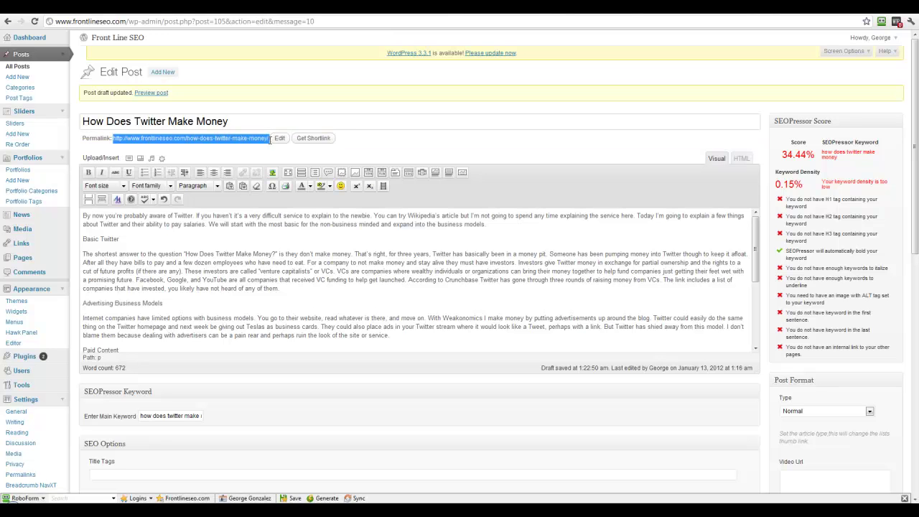
left_click(244, 120)
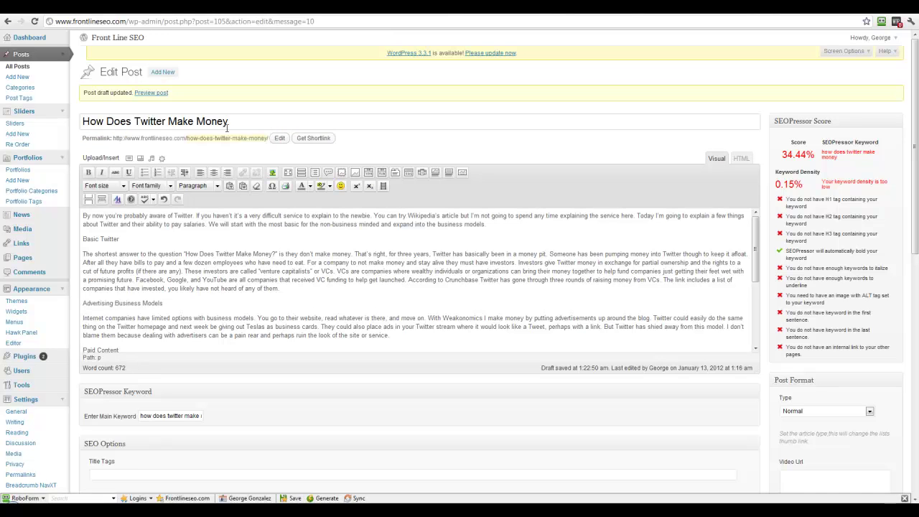
left_click_drag(244, 120, 74, 119)
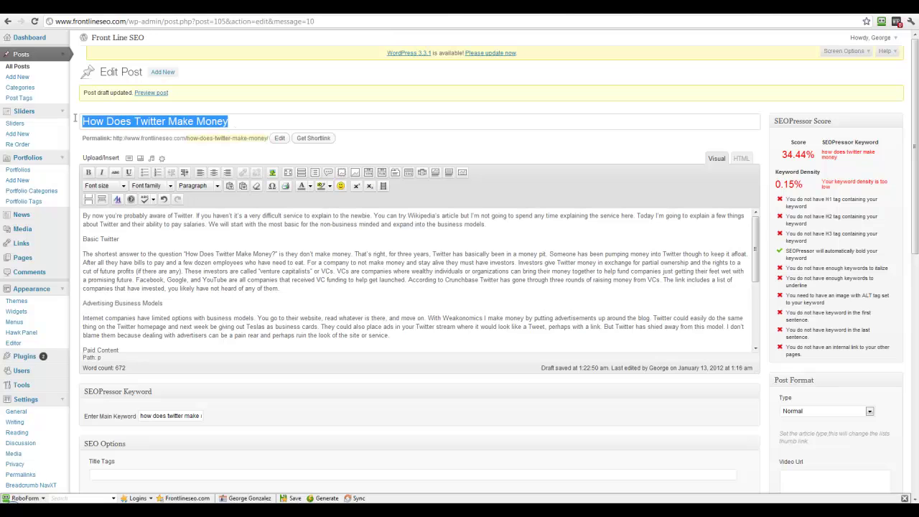
Add a Heading 1 reading "How Does Twitter Make Money" above the first paragraph, without a blank line below it
left_click(84, 216)
scroll(131, 228, "up", 1)
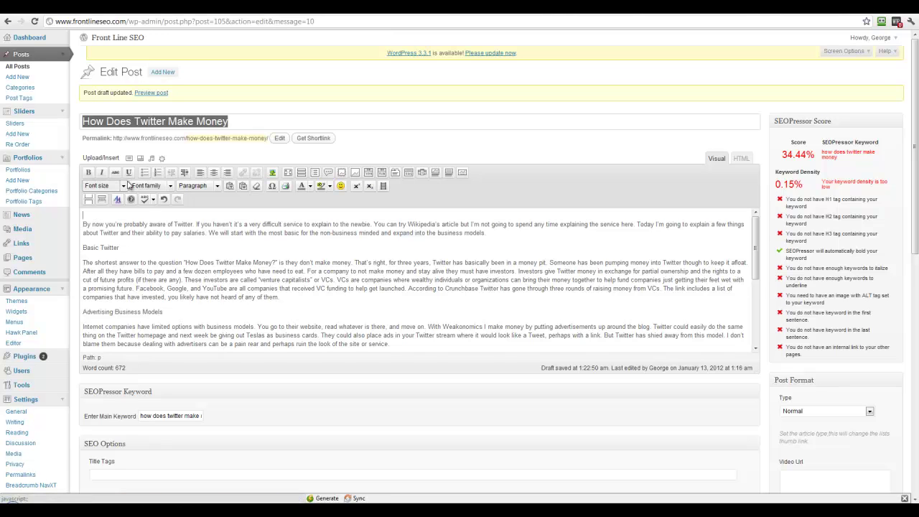
key("Return")
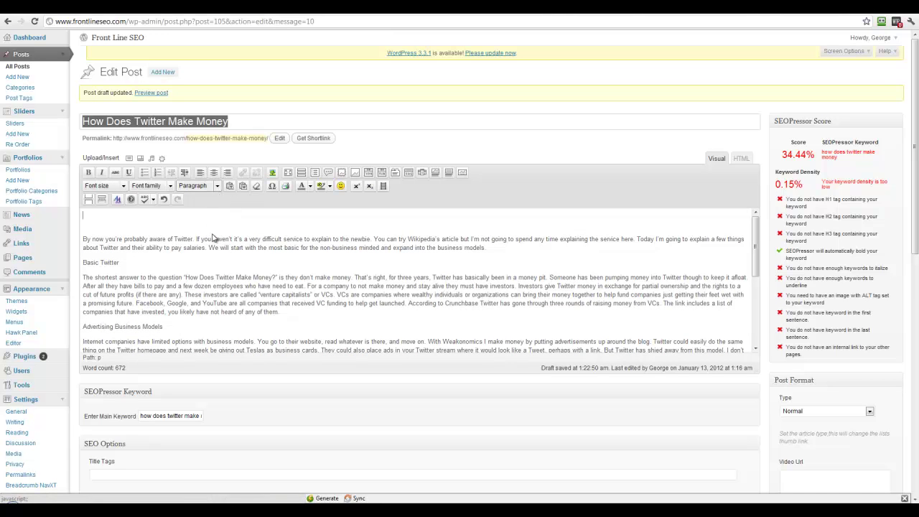
left_click(217, 185)
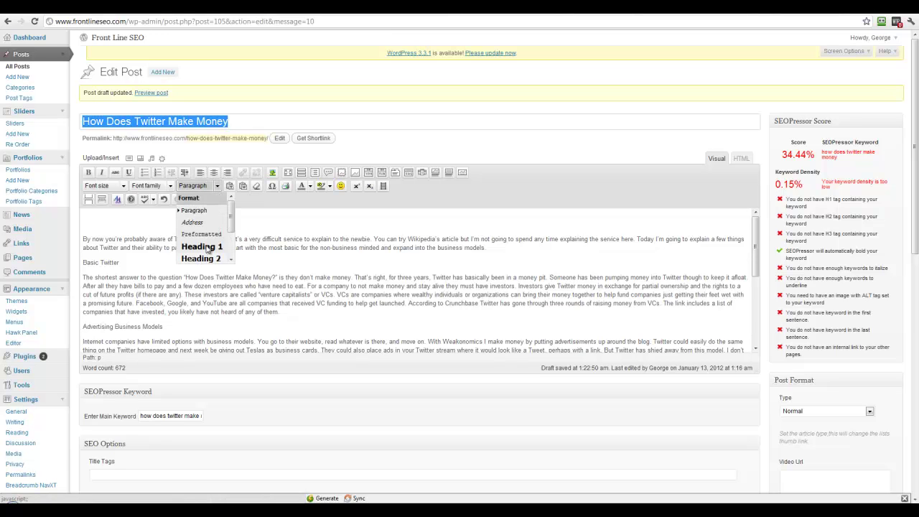
left_click(208, 247)
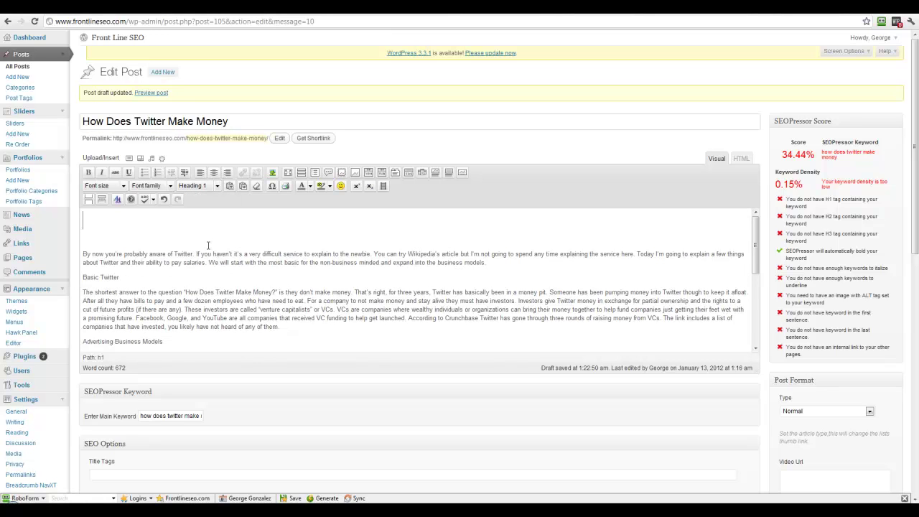
type("How Does ")
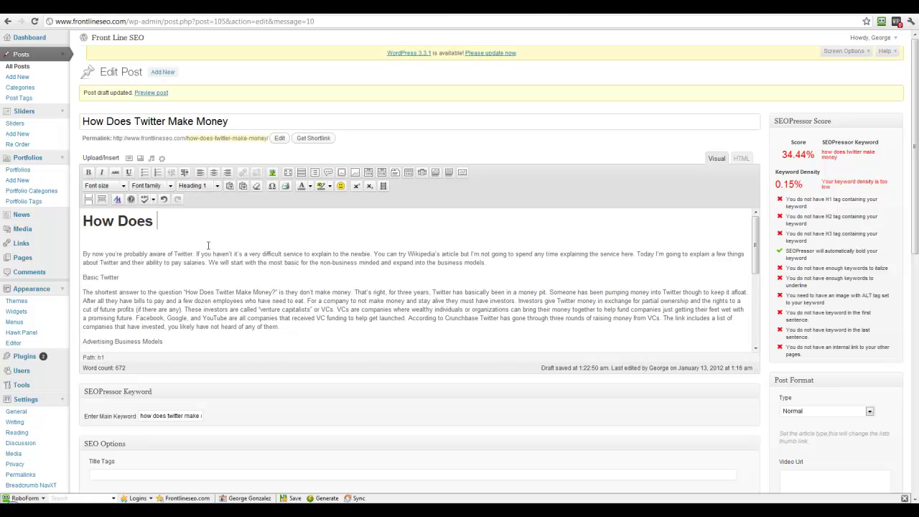
type("Twitter Make ")
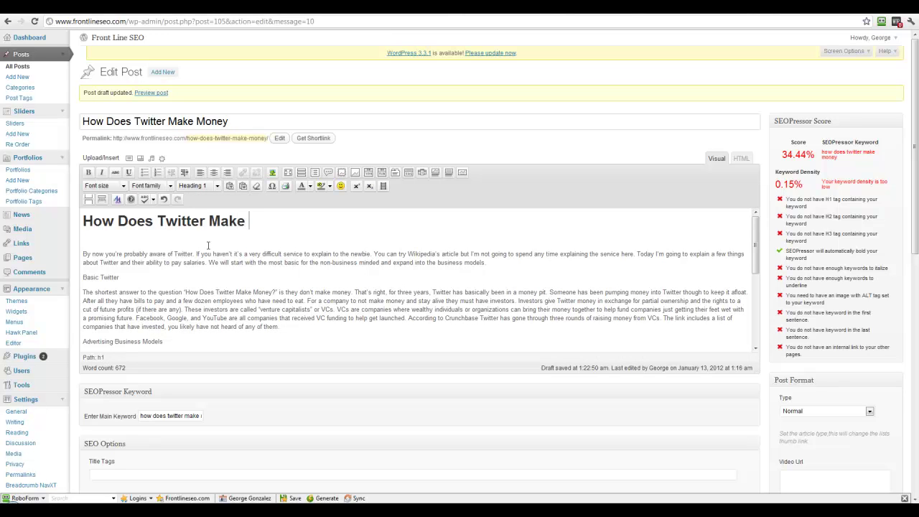
type("Money")
key("Delete")
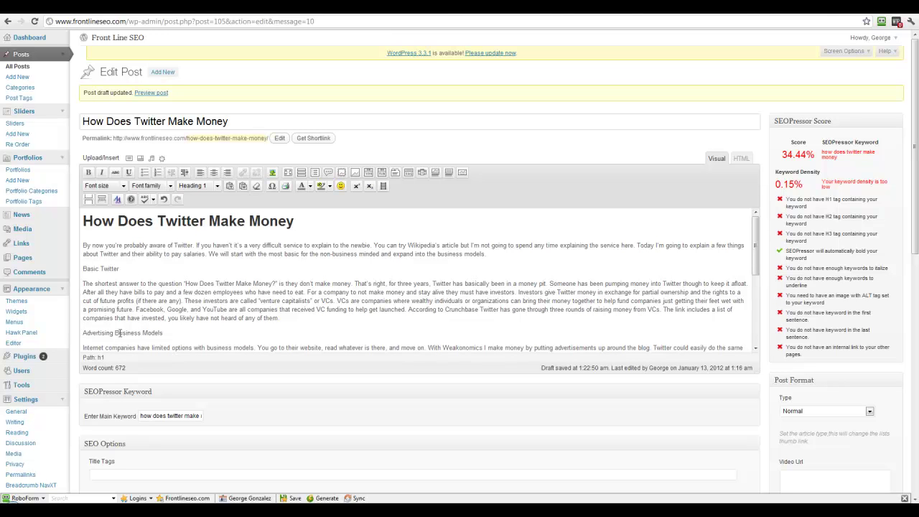
Format the "Advertising Business Models" line as Heading 2 and put "How Does Twitter Make Money By" in front of it
left_click_drag(164, 333, 82, 333)
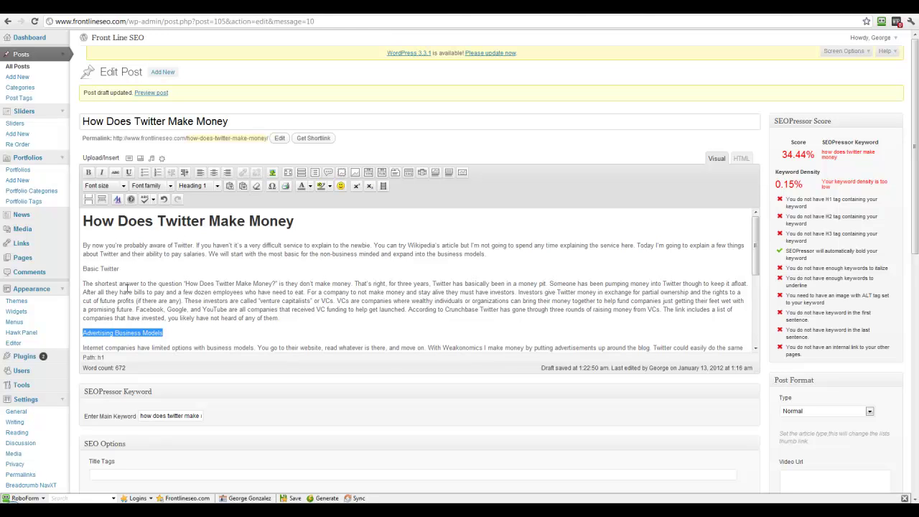
left_click(216, 185)
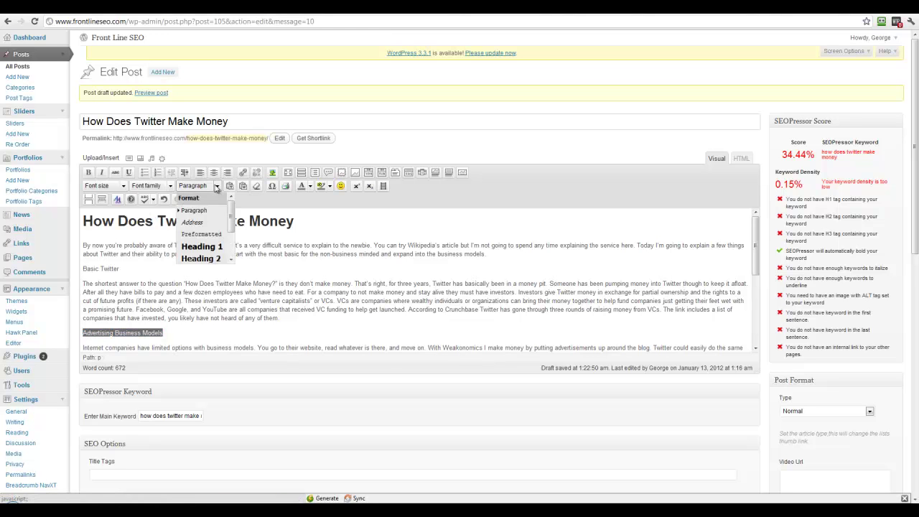
left_click(202, 258)
left_click(85, 335)
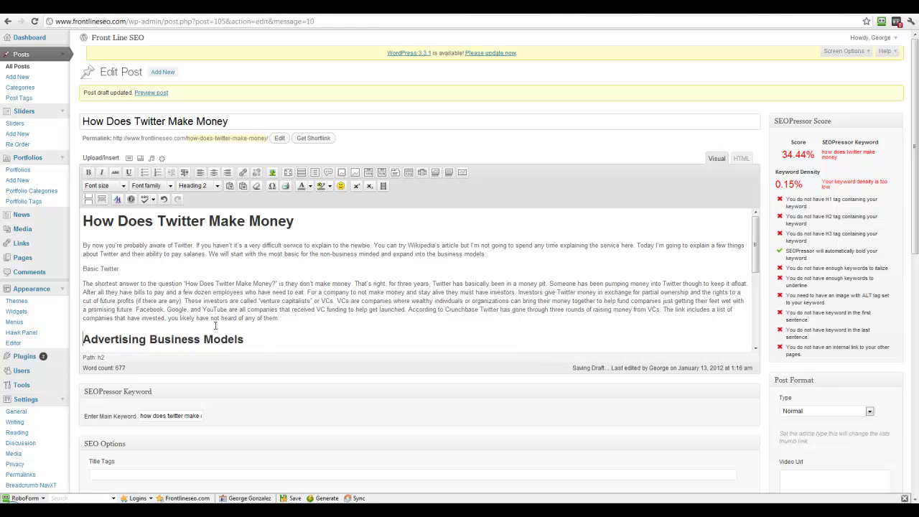
type("How ")
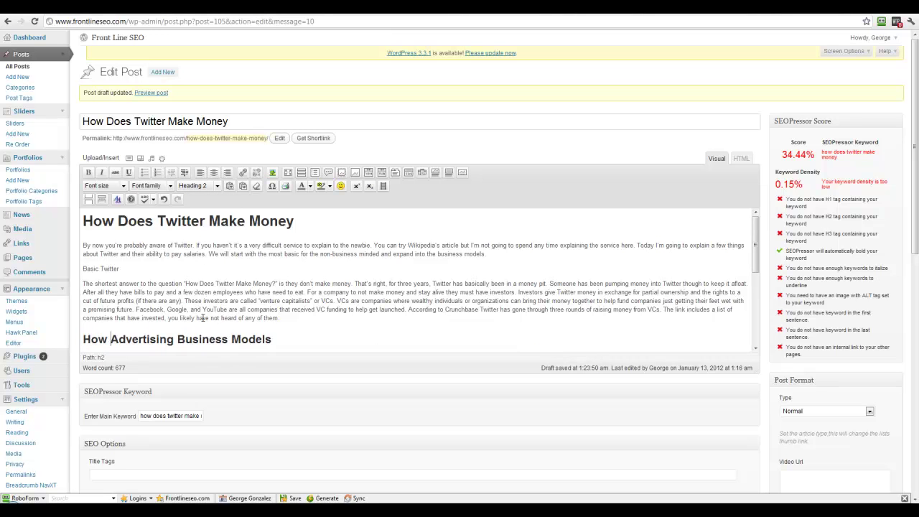
type("Does Twitter Ma")
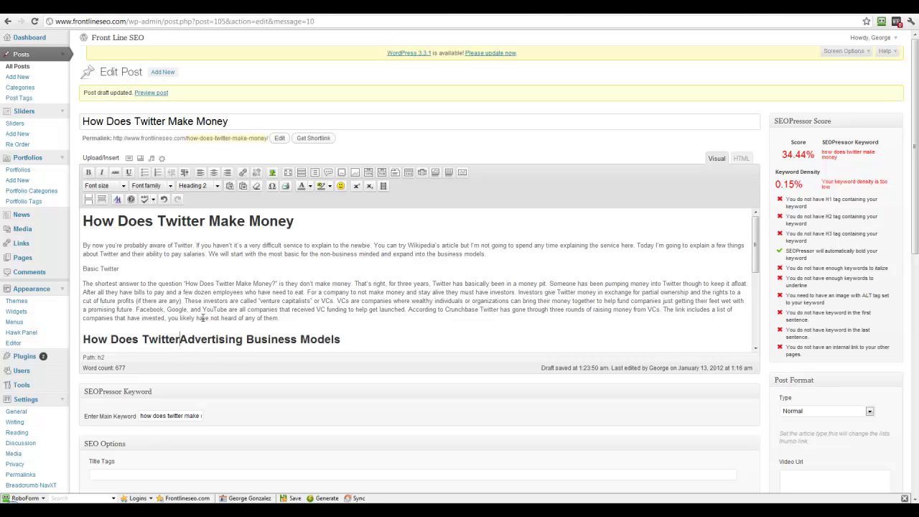
type("ke Money ")
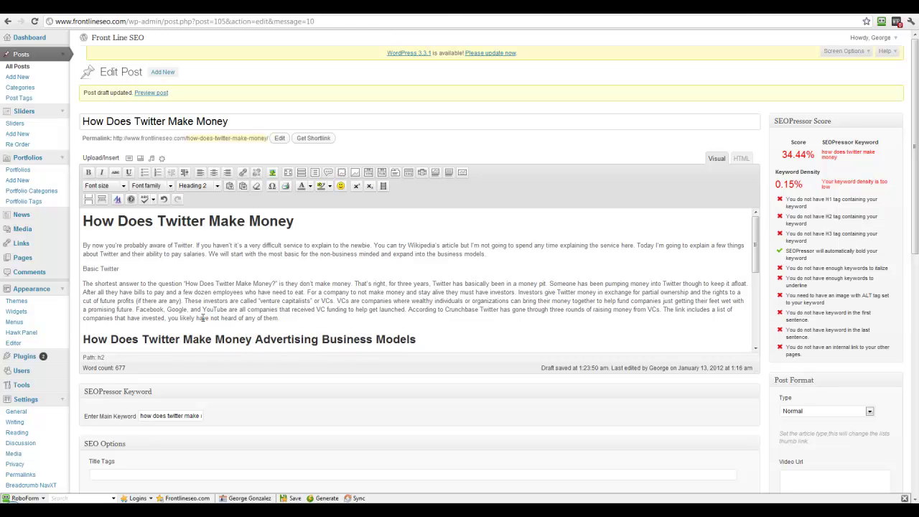
type("By")
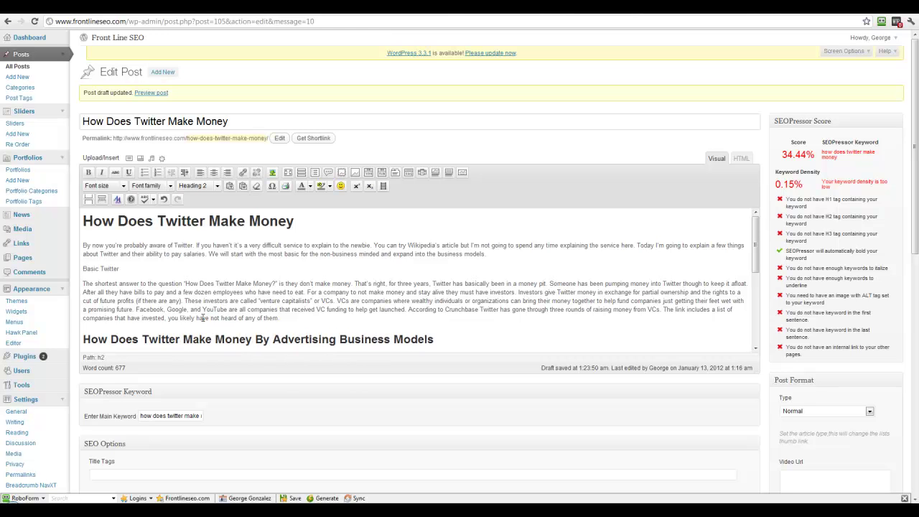
Format the "Other Options" line in the post body as Heading 3
scroll(184, 318, "down", 3)
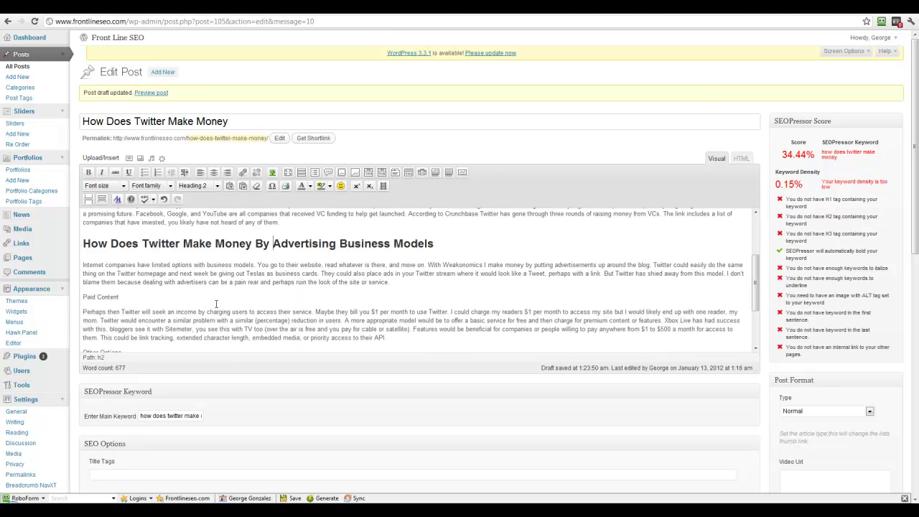
left_click_drag(146, 305, 89, 308)
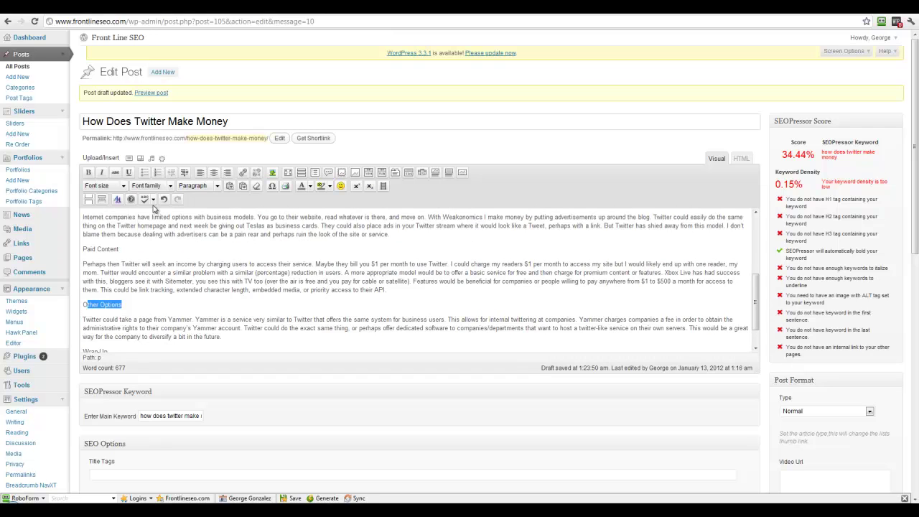
left_click_drag(129, 307, 79, 304)
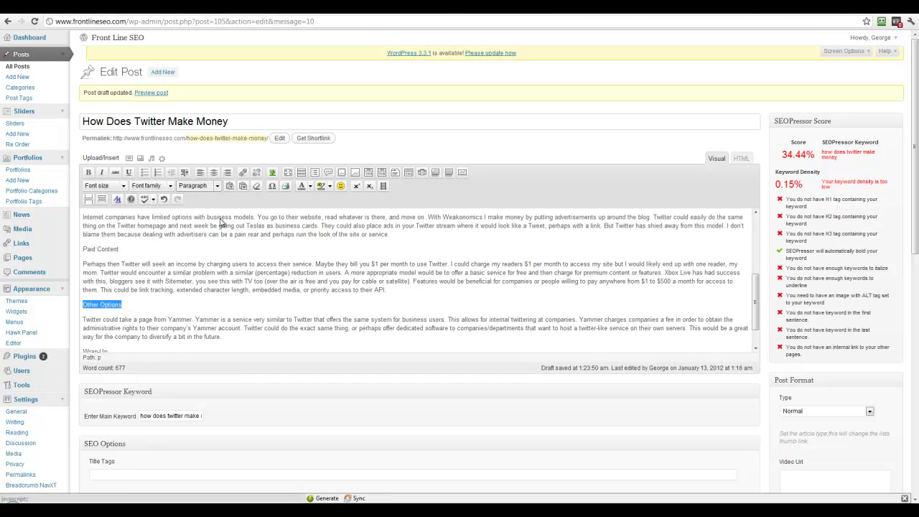
left_click(218, 187)
scroll(221, 223, "down", 2)
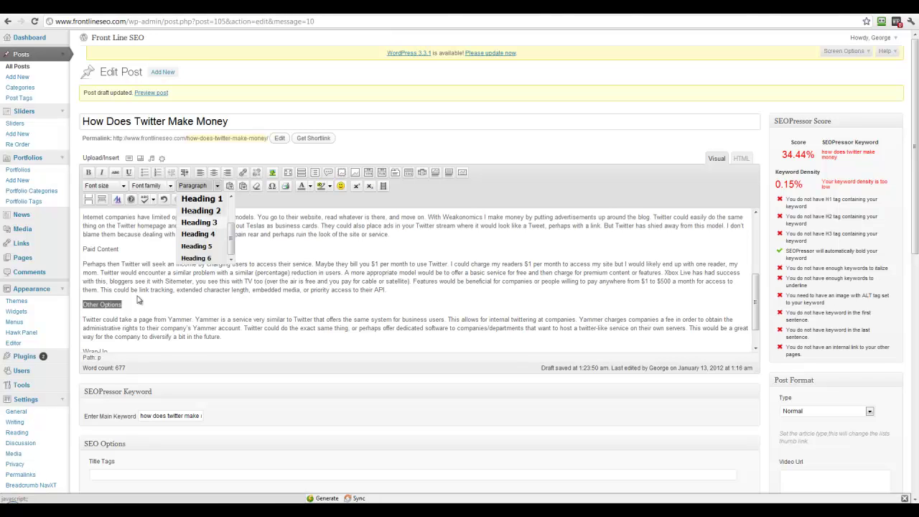
left_click(82, 309)
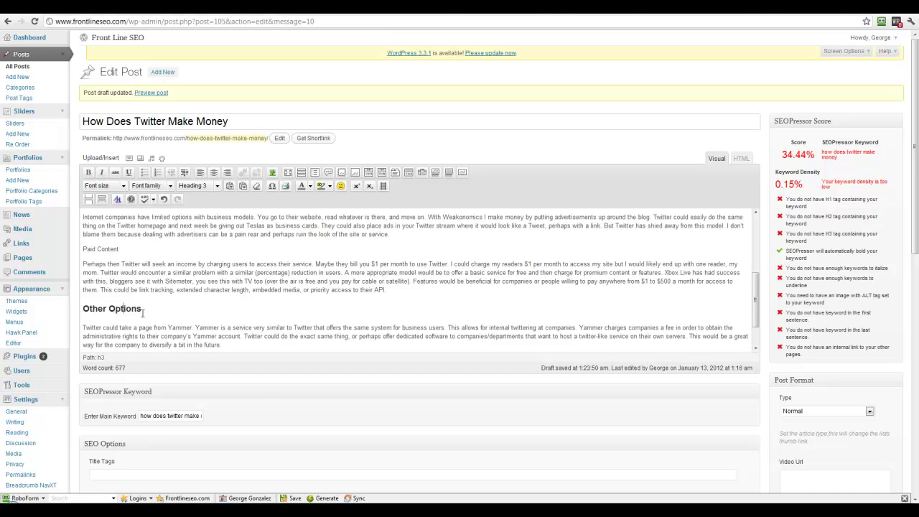
key("Right")
key("Left")
type("On H")
key("BackSpace")
key("BackSpace")
key("BackSpace")
key("BackSpace")
key("BackSpace")
Put "How Does Twitter Make Money With" in front of the "Other Options" heading
left_click(85, 309)
type("How Does Two")
key("BackSpace")
type("itter Make ")
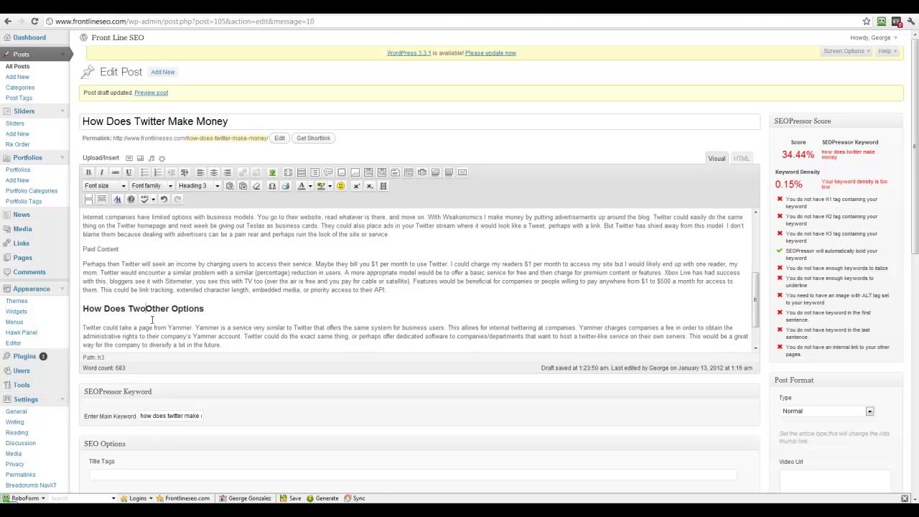
type("Money wit")
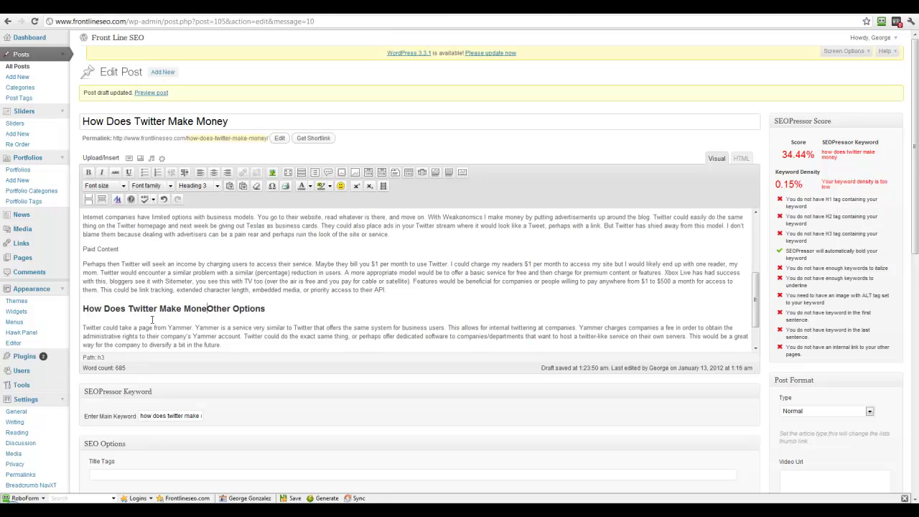
key("BackSpace")
key("BackSpace")
key("BackSpace")
type("With")
Save the post draft and check its SEOPressor score and keyword density
scroll(778, 407, "down", 2)
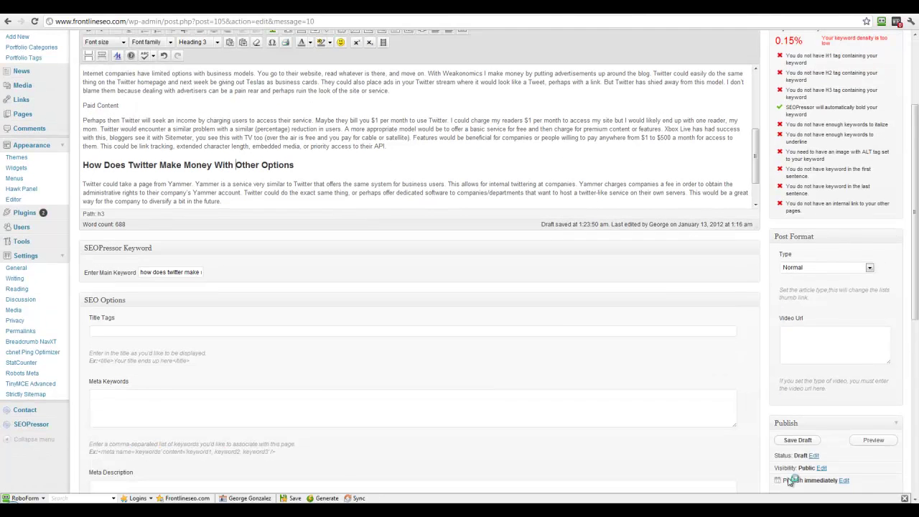
left_click(798, 440)
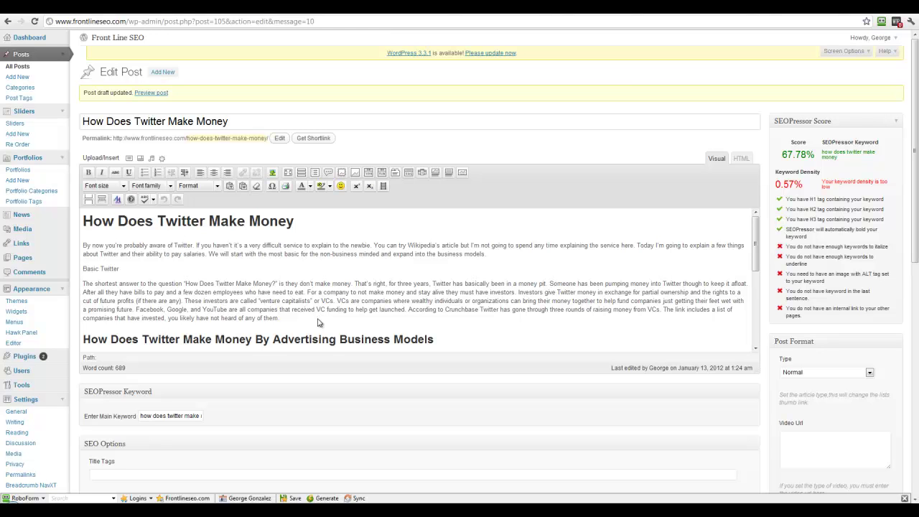
left_click_drag(776, 185, 803, 184)
Insert "How does twitter make money," at the start of the opening paragraph and lowercase the following "By"
left_click(318, 319)
key("Down")
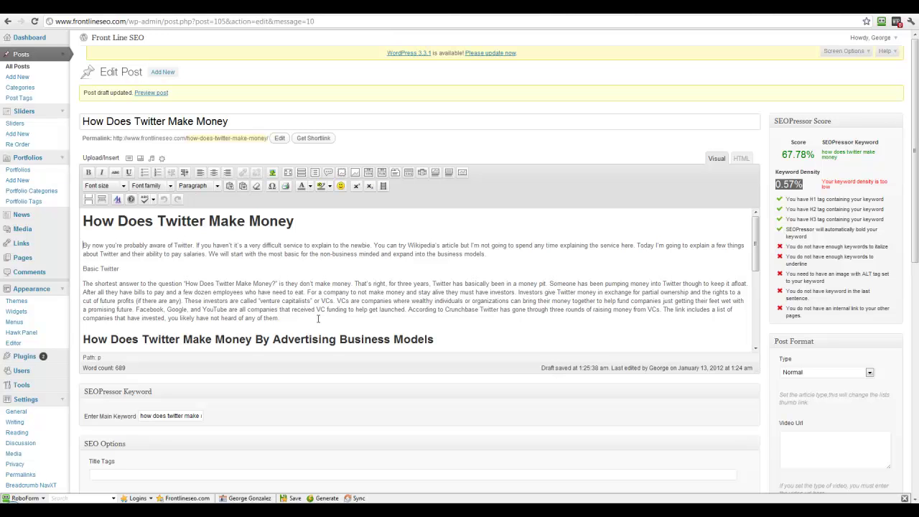
type("How ")
type("does twitter make")
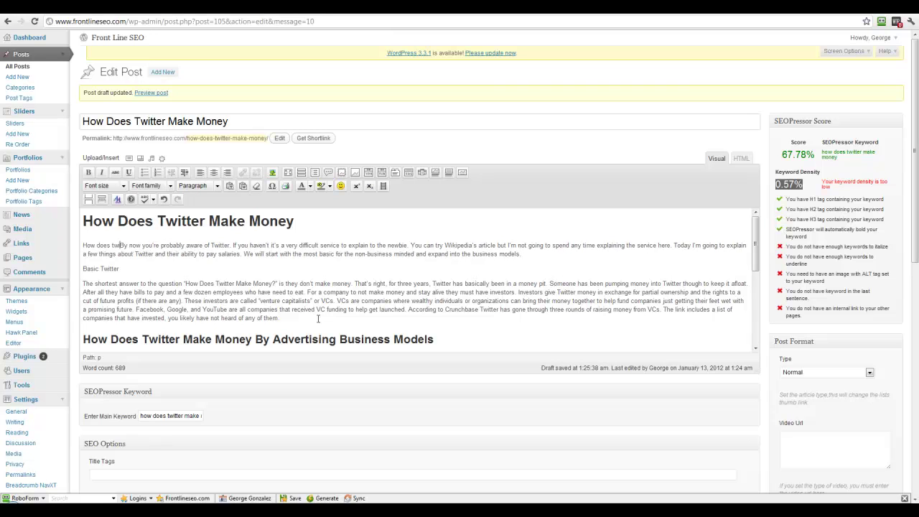
type(" money,")
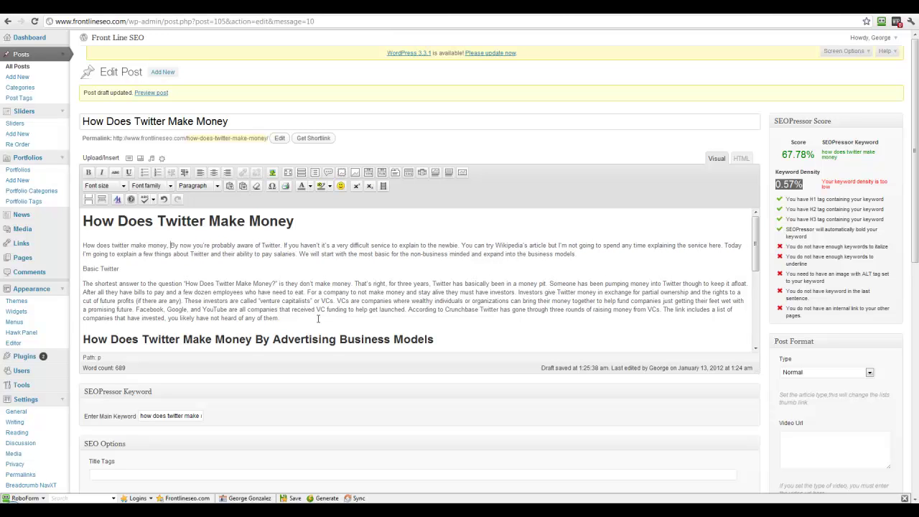
key("Delete")
type("b")
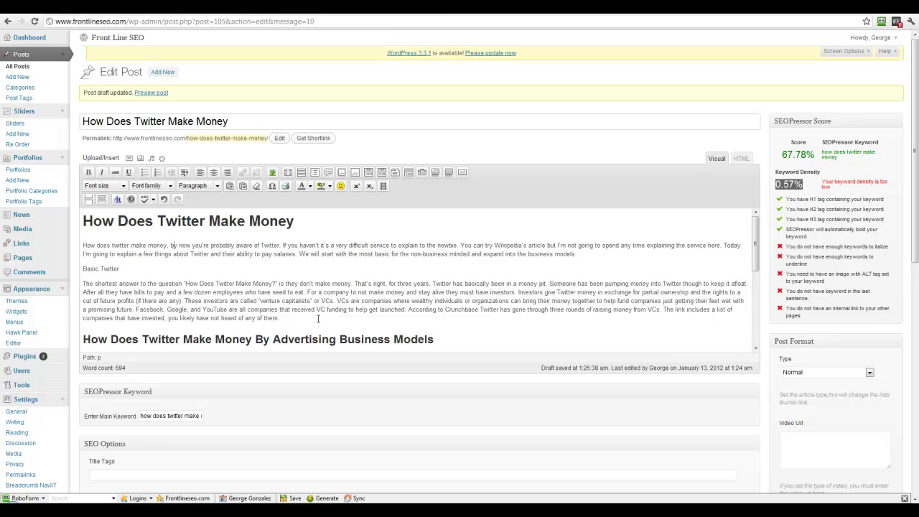
key("shift+Right")
key("shift+Right")
key("shift+Right")
key("shift+Right")
key("shift+Right")
key("shift+Right")
key("shift+Right")
key("shift+Right")
key("shift+Right")
key("shift+Right")
key("shift+Right")
key("shift+Right")
key("shift+Right")
key("shift+Right")
key("shift+Right")
key("shift+Right")
key("shift+Right")
key("shift+Right")
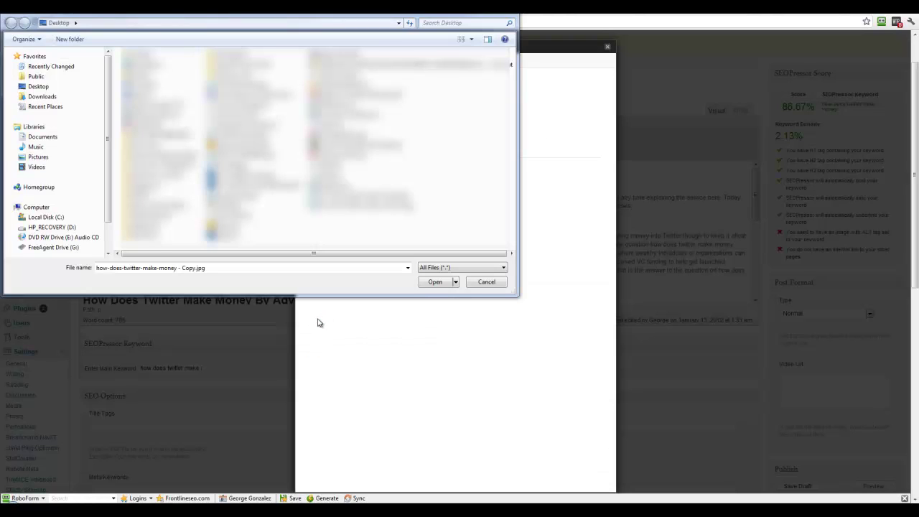
Upload how-does-twitter-make-money.jpg from the Desktop as the post image
key("Up")
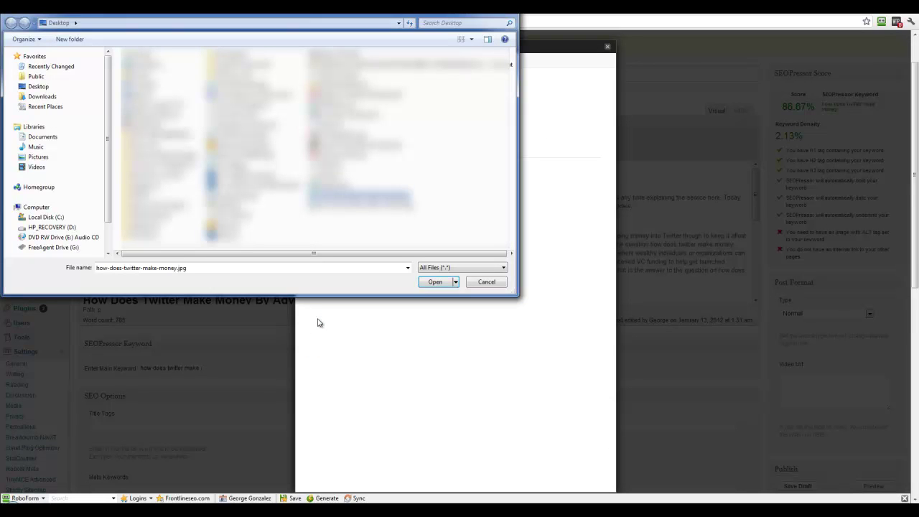
key("Down")
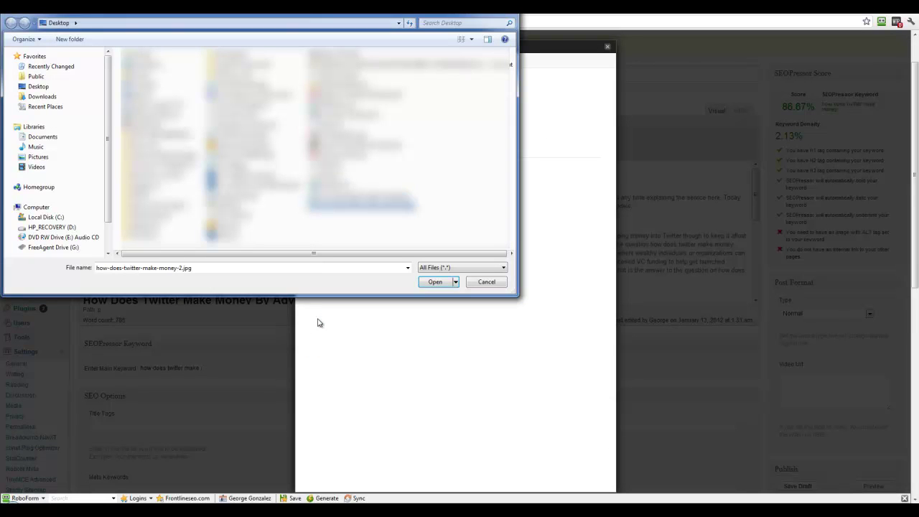
key("Up")
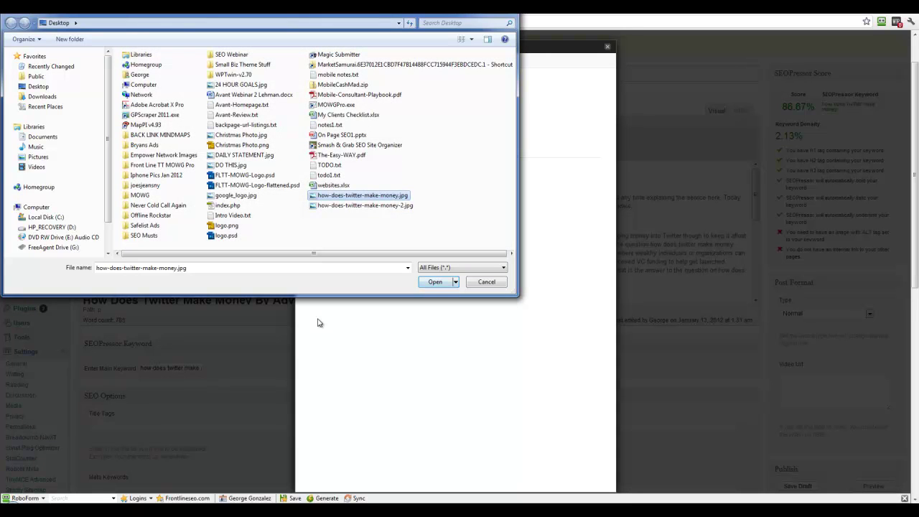
key("Return")
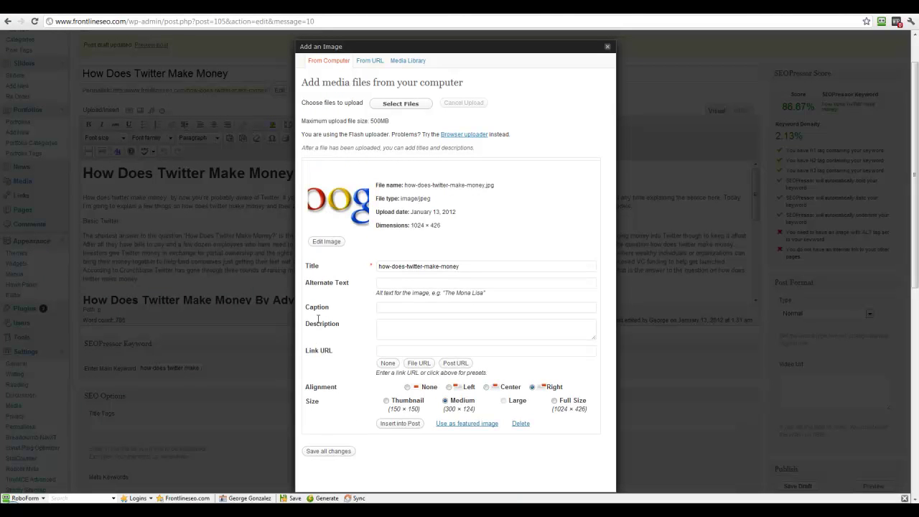
Replace the hyphens in the uploaded image's title with spaces so it reads "how does twitter make money"
left_click(441, 267)
key("BackSpace")
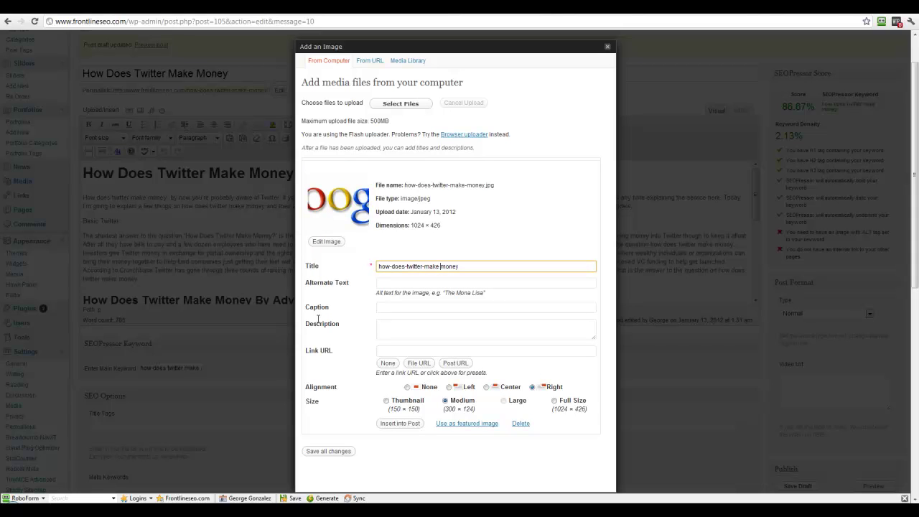
key("BackSpace")
key("BackSpace")
key("BackSpace")
key("BackSpace")
type("t")
key("BackSpace")
Copy the image title "how does twitter make money" into the image's alternate text
key("ctrl+a")
key("ctrl+c")
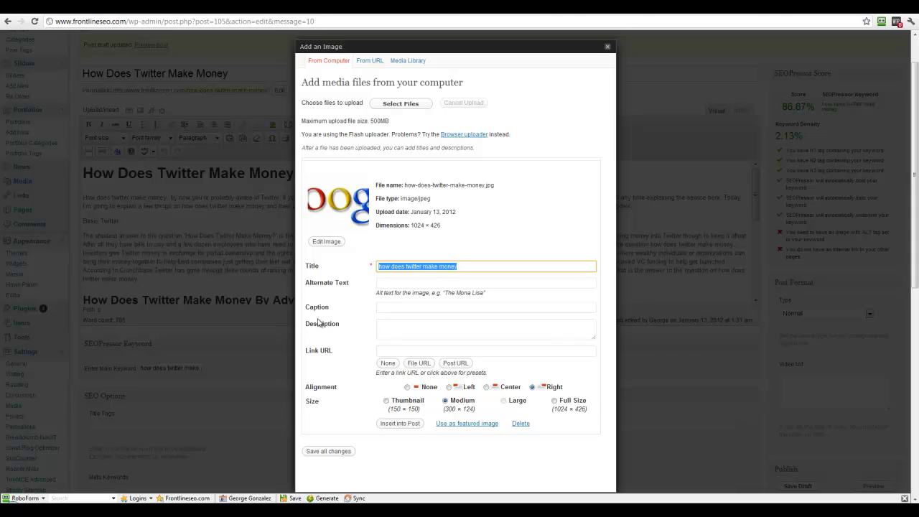
key("Tab")
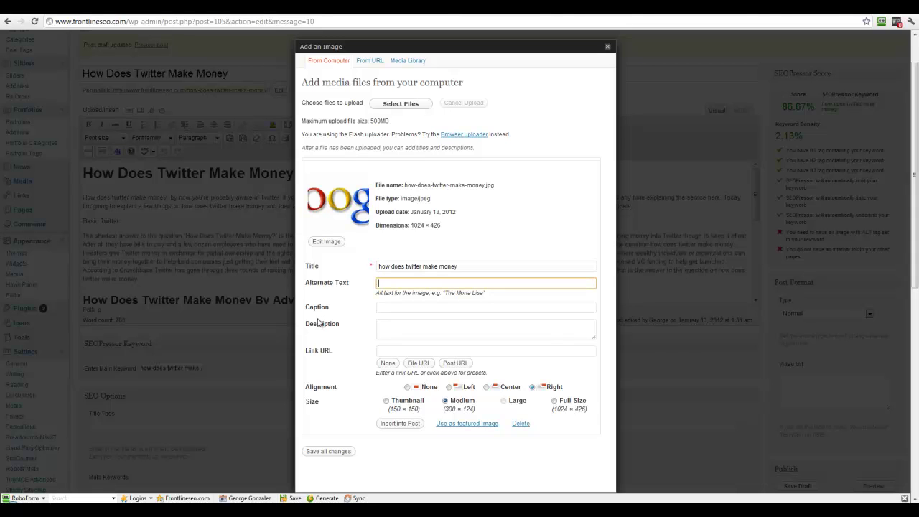
key("ctrl+v")
key("Tab")
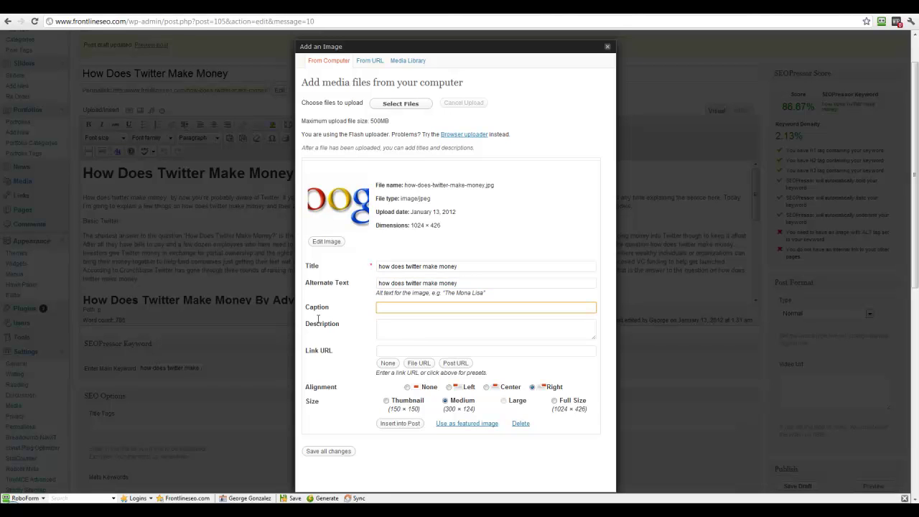
Link the image to its file URL and insert it into the post with left alignment
left_click(424, 352)
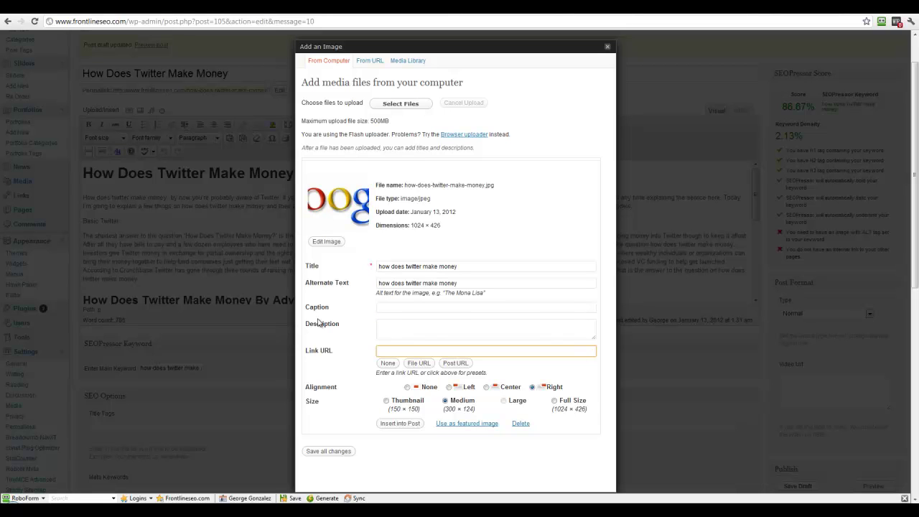
left_click(418, 363)
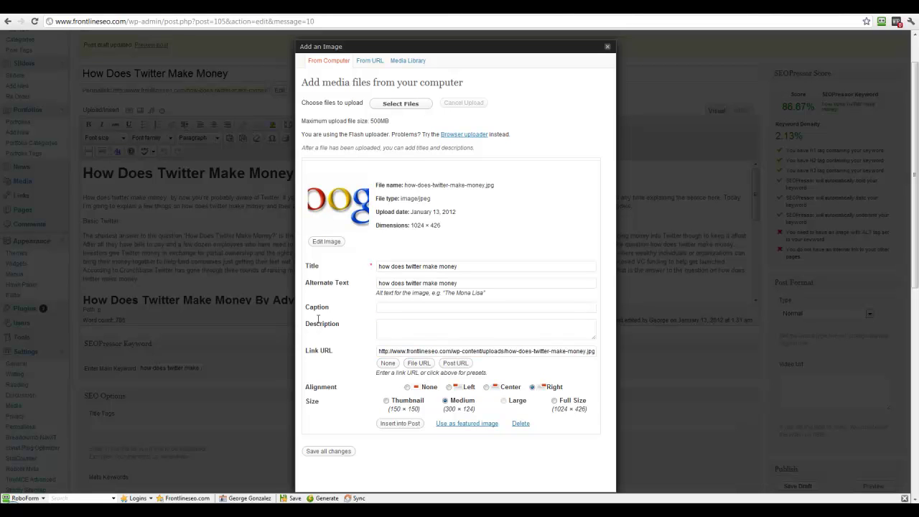
left_click(431, 351)
left_click_drag(401, 351, 595, 351)
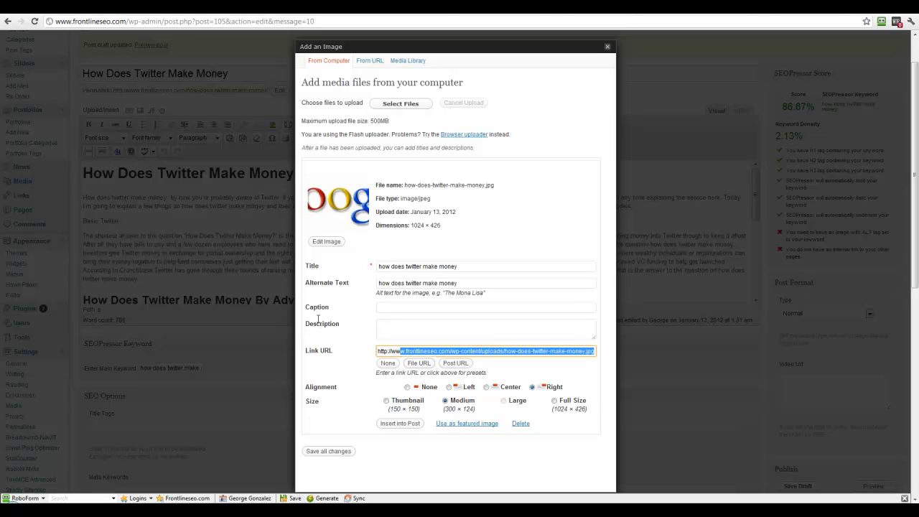
left_click(490, 351)
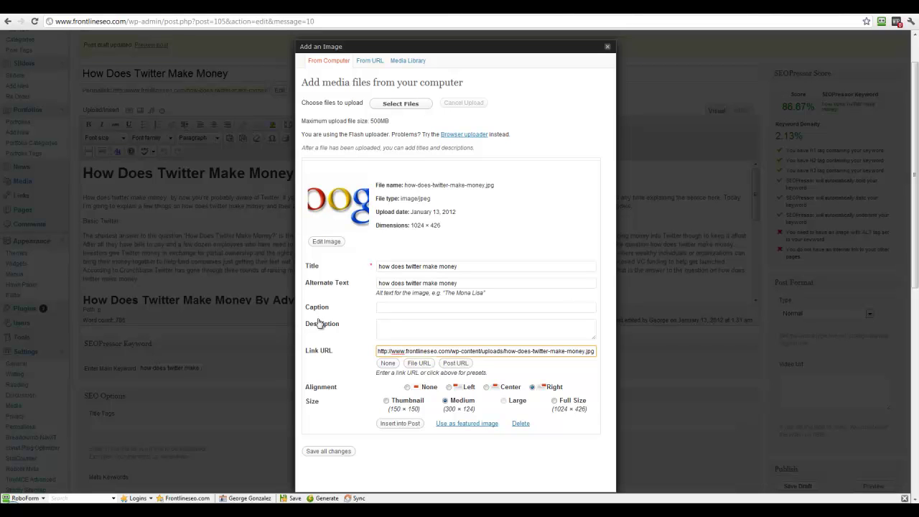
left_click(449, 387)
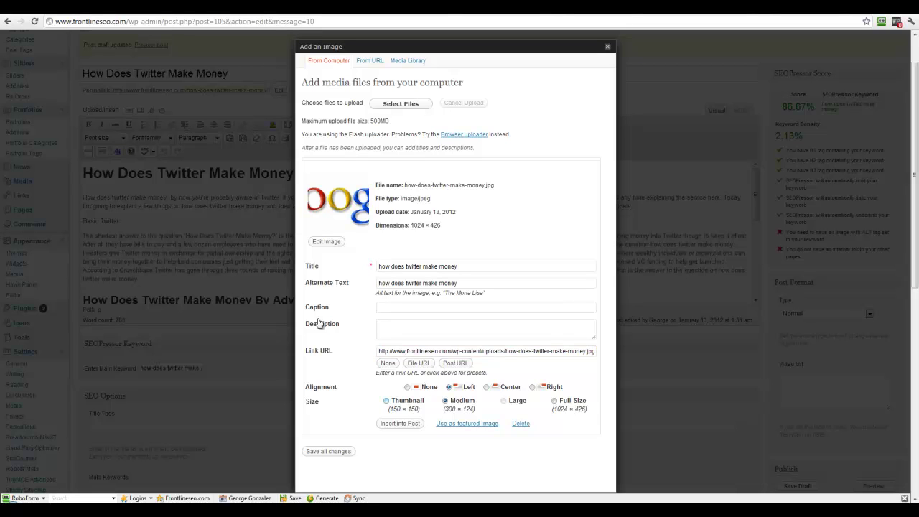
left_click(401, 423)
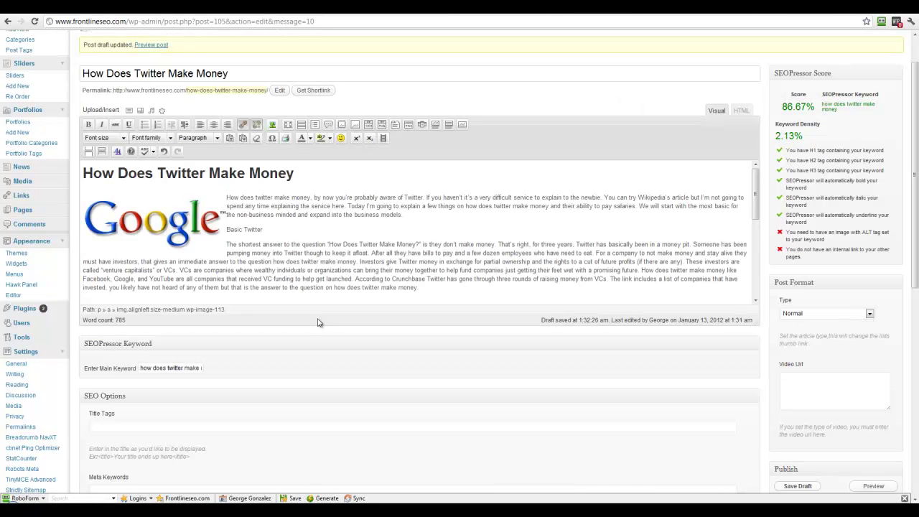
Review the images placed in the post body and save the post draft
scroll(320, 323, "up", 1)
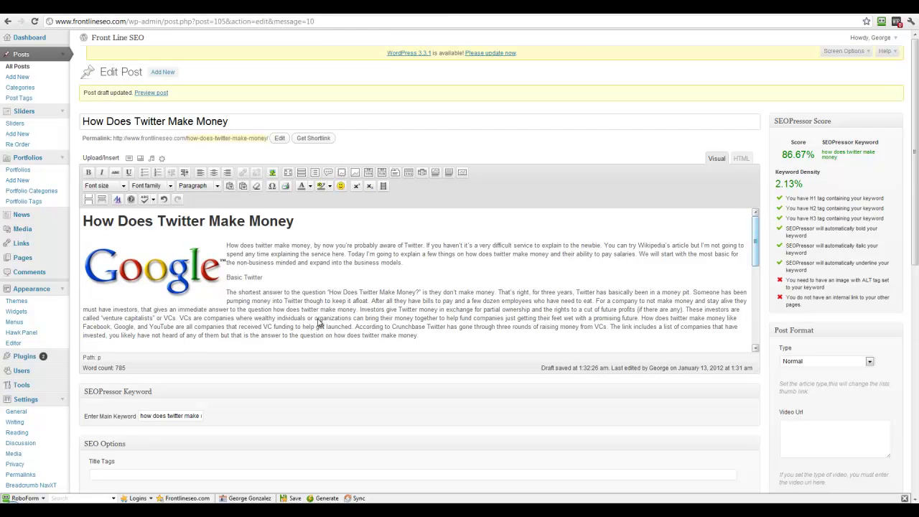
scroll(320, 322, "down", 10)
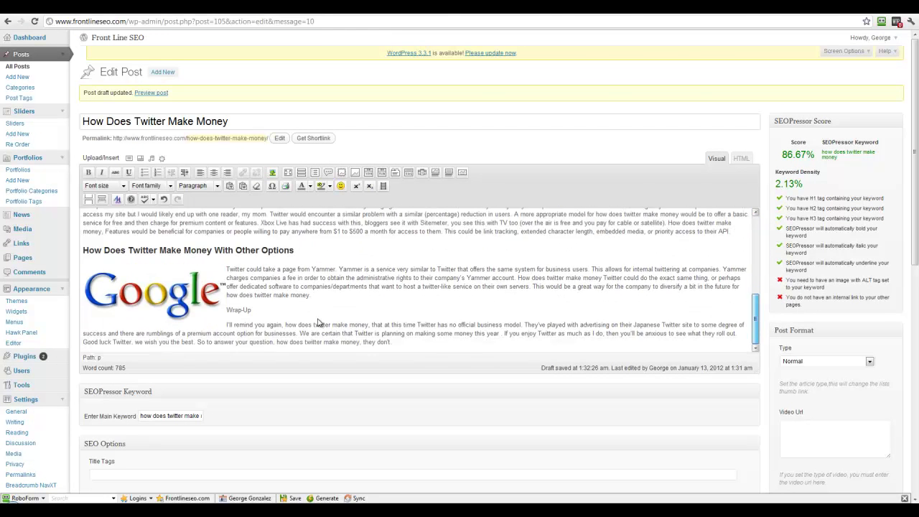
scroll(319, 323, "up", 10)
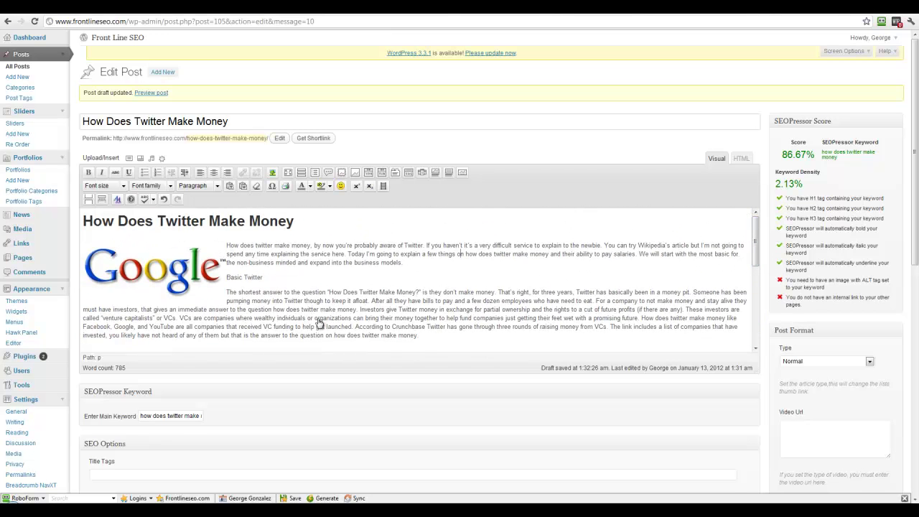
scroll(320, 323, "down", 1)
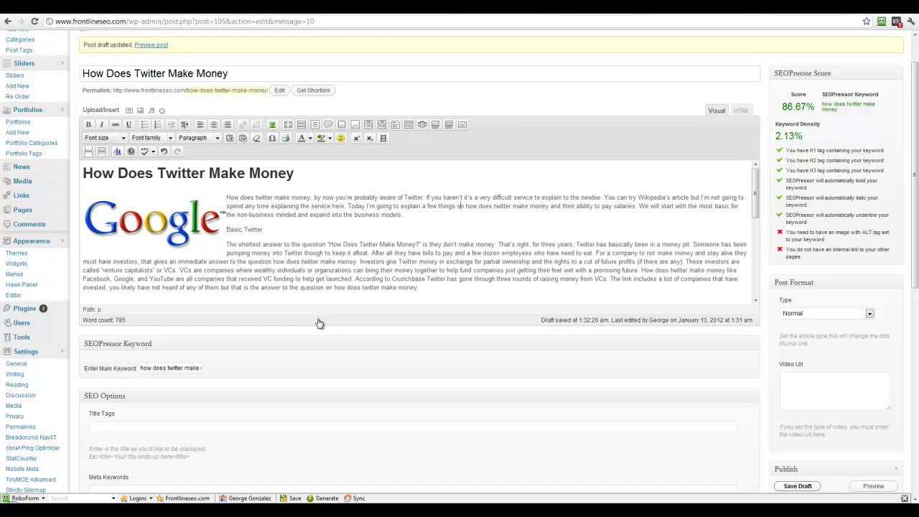
key("Return")
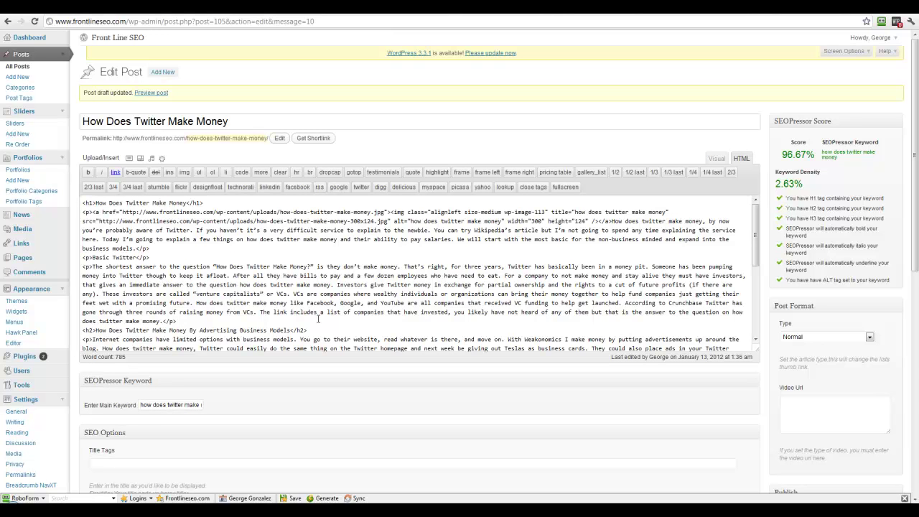
Examine the first image's HTML code, including its link, title and alt attributes
mouse_move(92, 212)
left_mouse_down()
mouse_move(358, 212)
mouse_move(598, 230)
mouse_move(612, 221)
left_mouse_up()
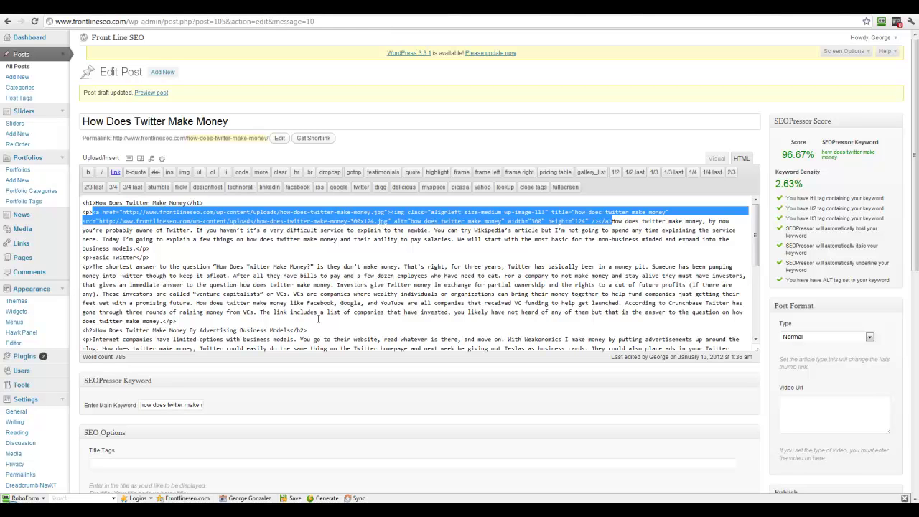
left_click(319, 321)
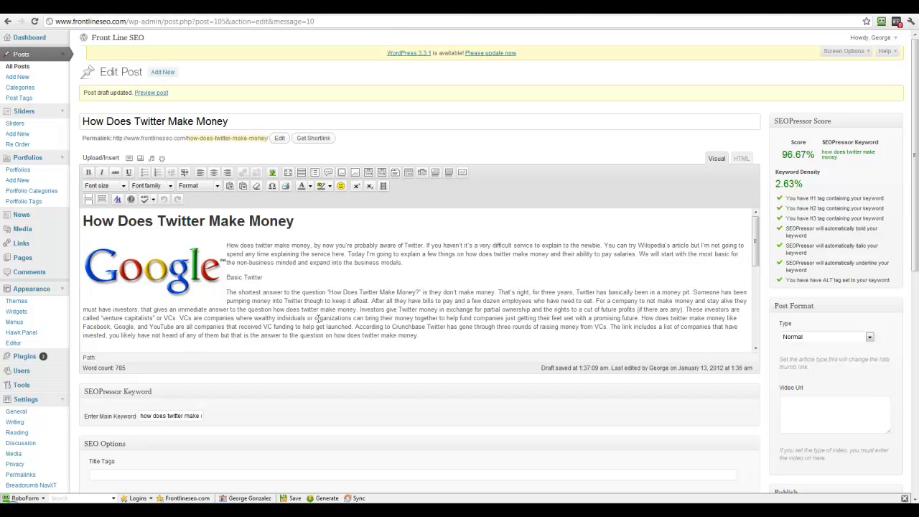
left_click_drag(467, 254, 549, 255)
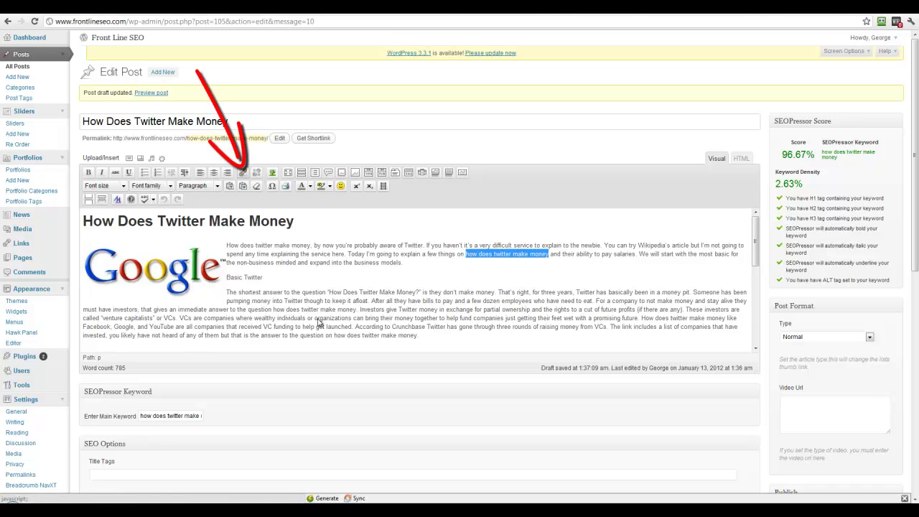
key("alt+shift+a")
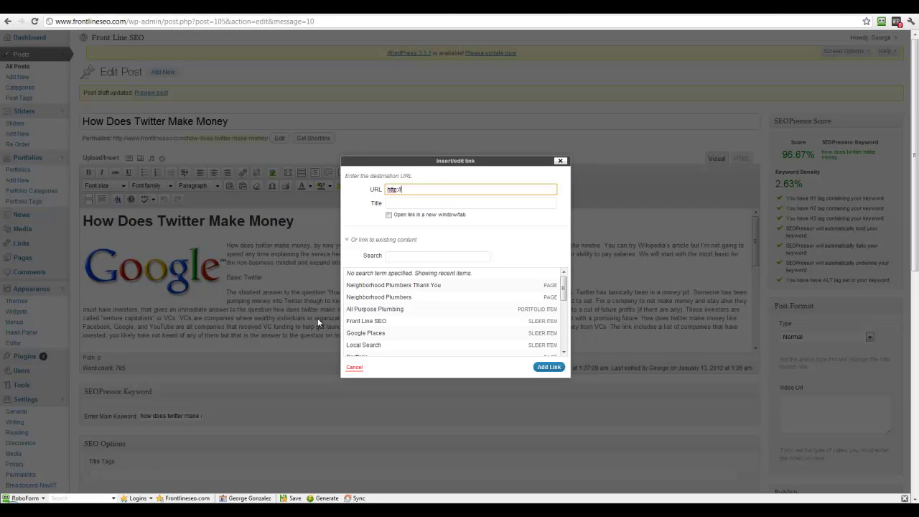
key("ctrl+a")
type("https://twitter.com/")
key("Tab")
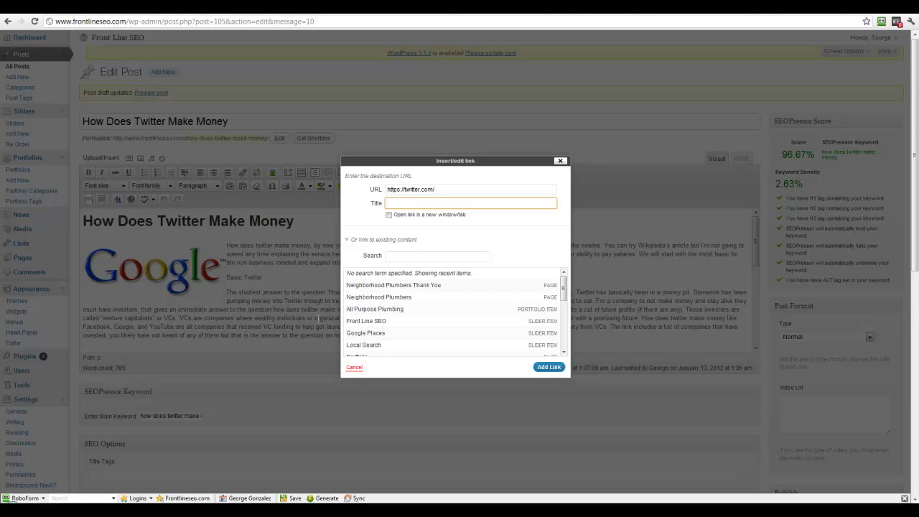
type("how does twitter make money")
key("Tab")
key("space")
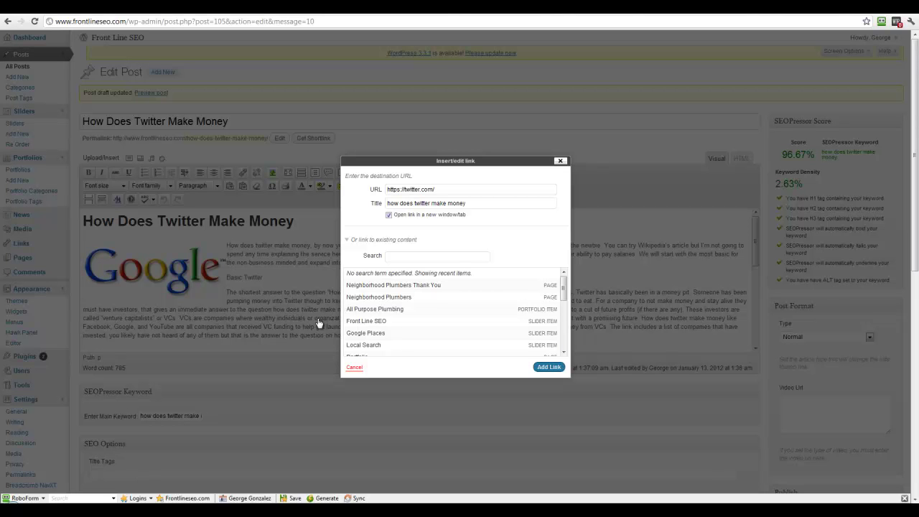
key("Return")
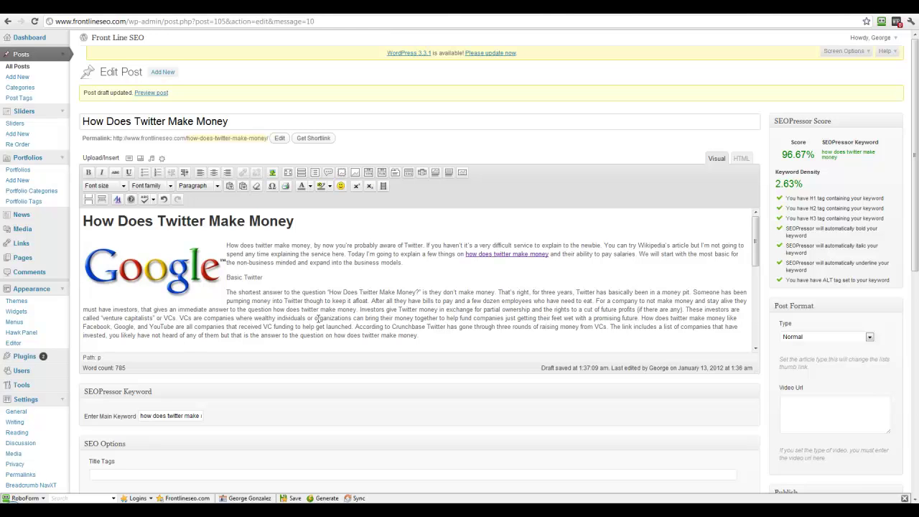
Save the post draft with the new Twitter link
scroll(319, 323, "down", 1)
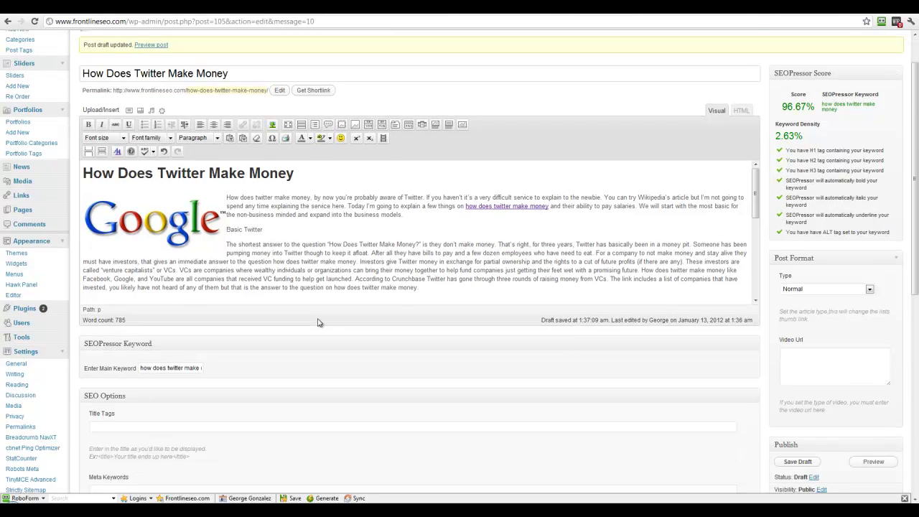
scroll(320, 323, "down", 2)
left_click(797, 367)
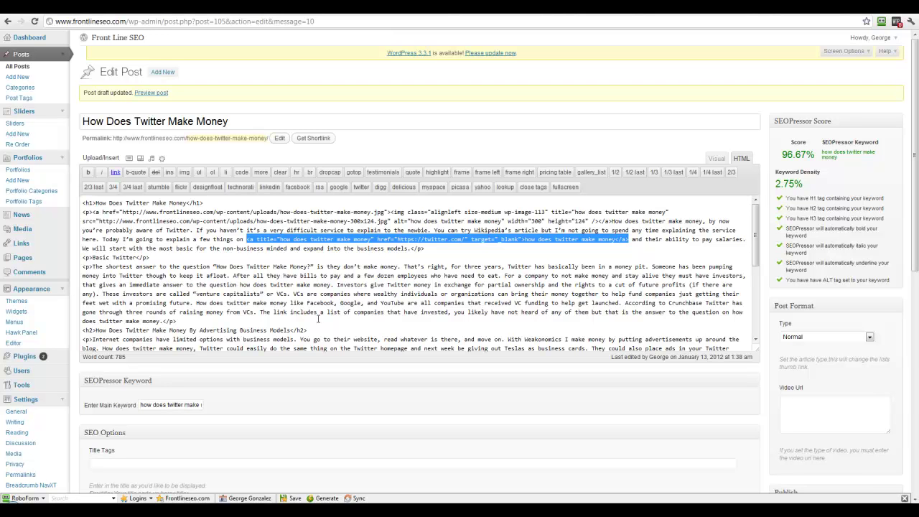
Add rel="nofollow" to the opening paragraph's "how does twitter make money" Twitter link in the HTML code
left_click(318, 320)
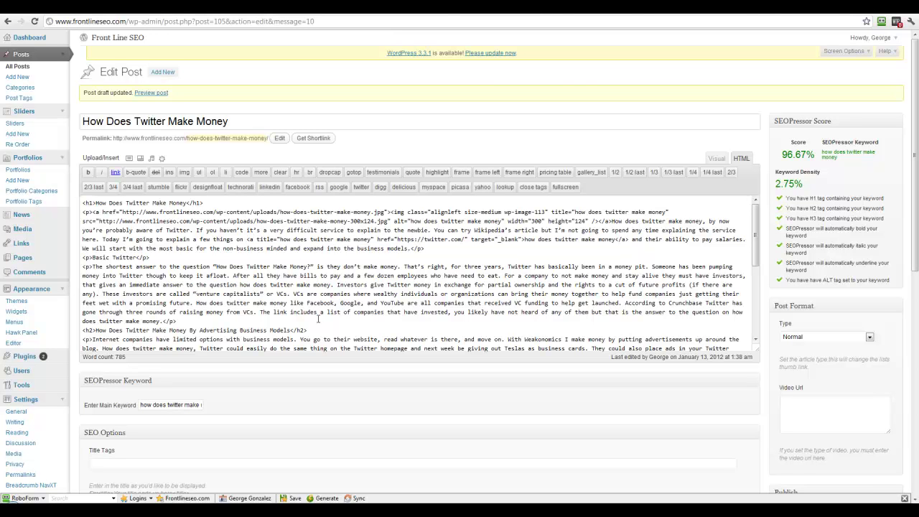
type("rel=")
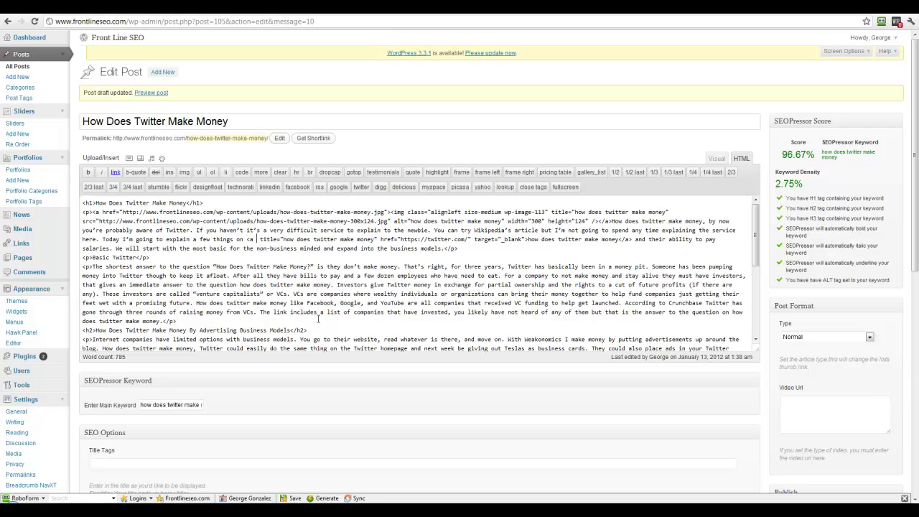
type("\"nofollow")
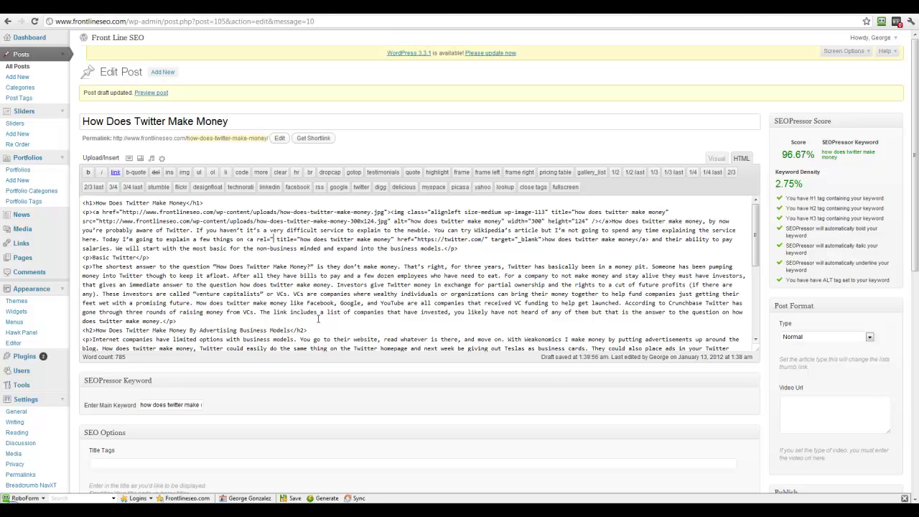
type("w")
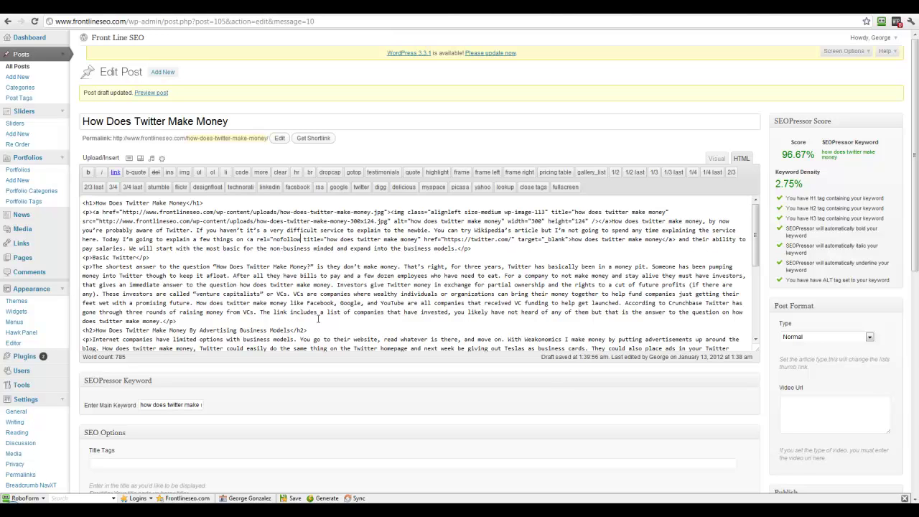
type("\"")
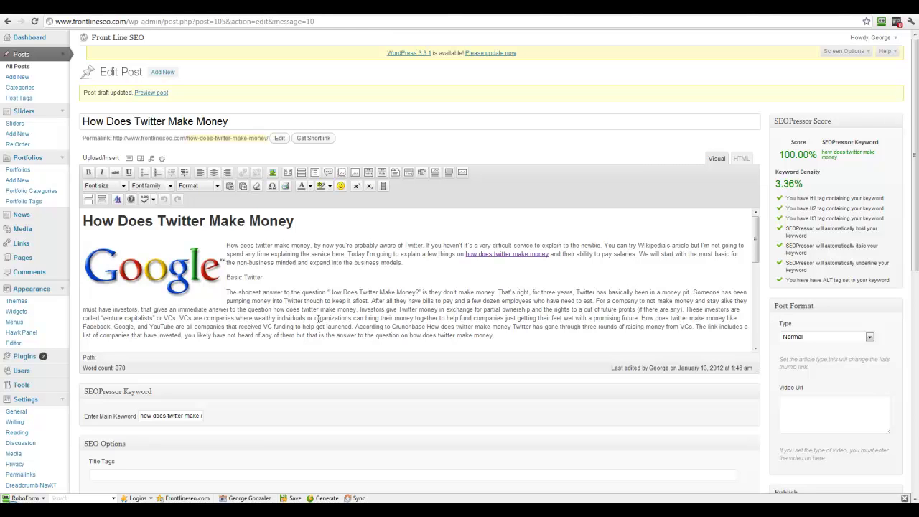
Examine the "how does twitter make money" links in the opening paragraph and the Wrap-Up section, and review the post body between them
key("ctrl+shift+Left")
key("ctrl+shift+Left")
key("ctrl+shift+Left")
key("ctrl+shift+Left")
key("ctrl+shift+Left")
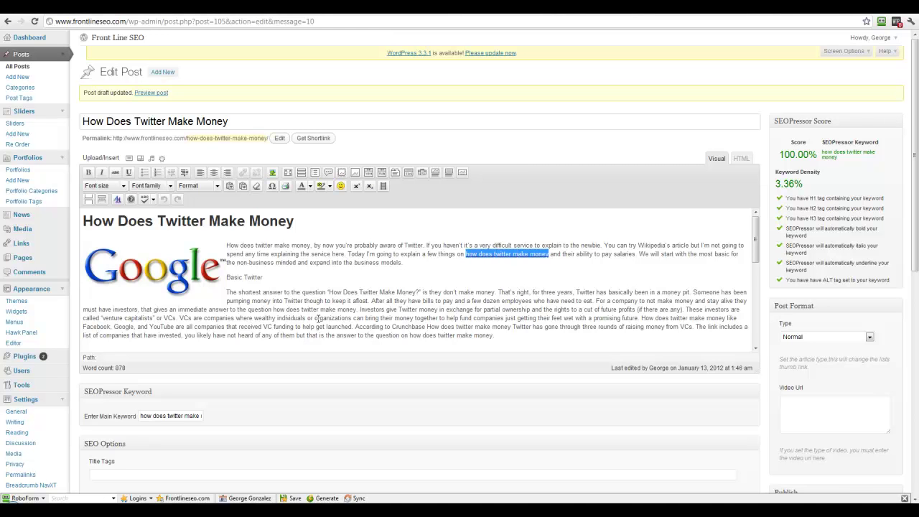
key("Down")
scroll(319, 319, "down", 5)
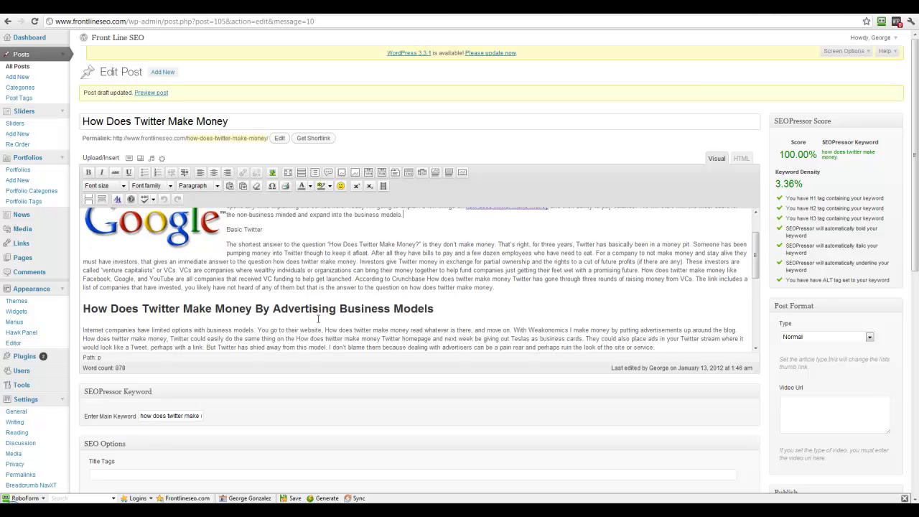
scroll(318, 319, "down", 1)
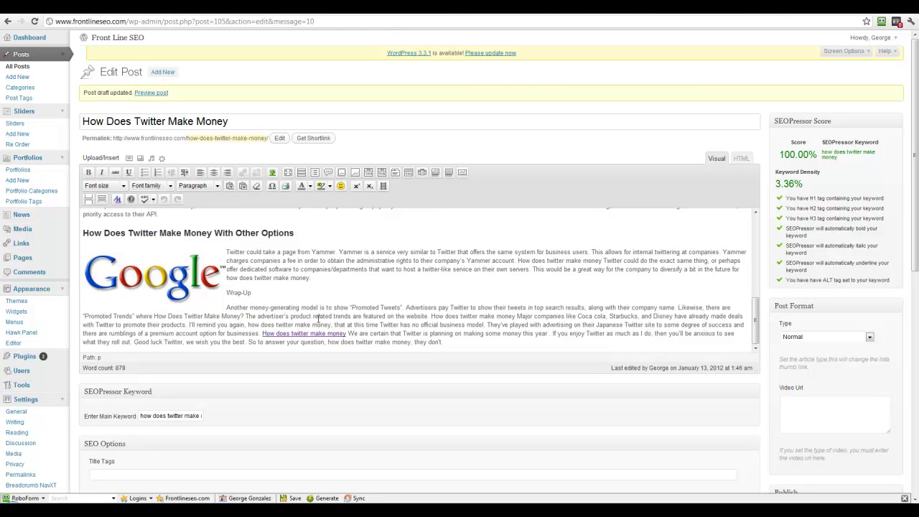
key("ctrl+shift+Right")
key("ctrl+shift+Right")
key("ctrl+shift+Right")
key("ctrl+shift+Right")
key("ctrl+shift+Right")
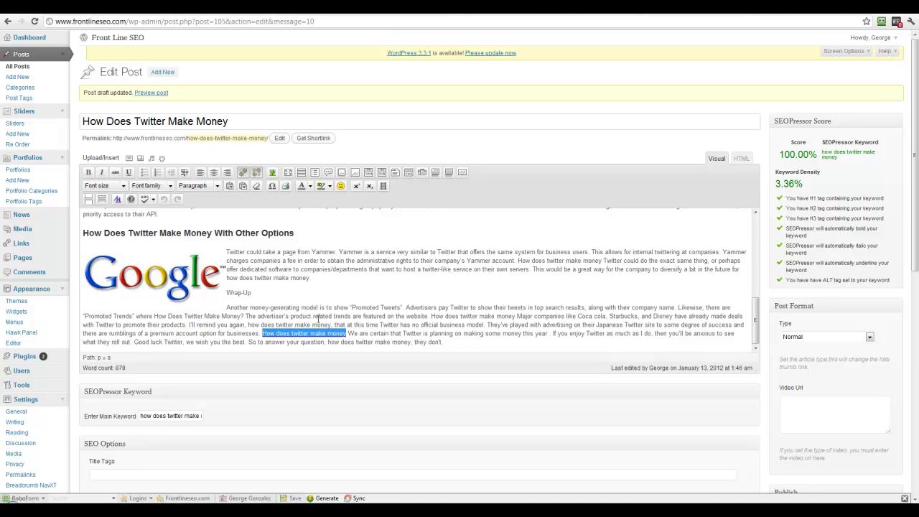
left_click(319, 320)
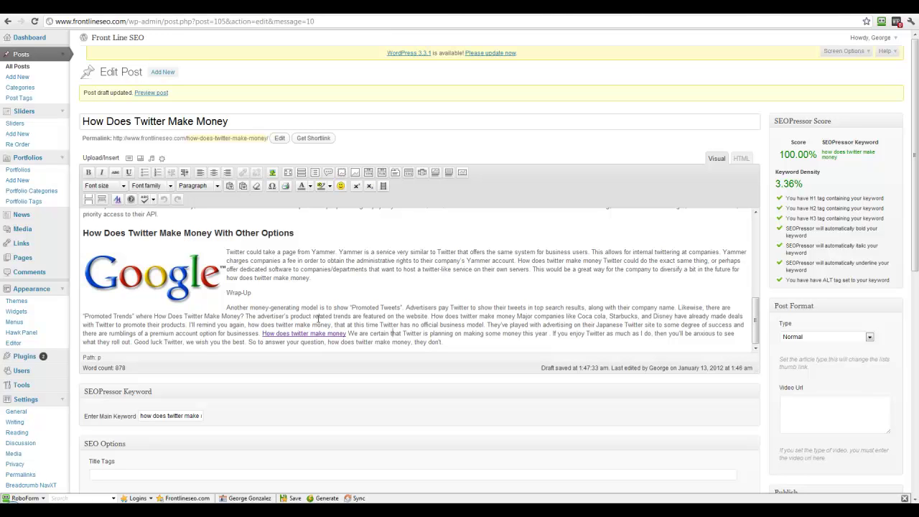
scroll(318, 319, "up", 5)
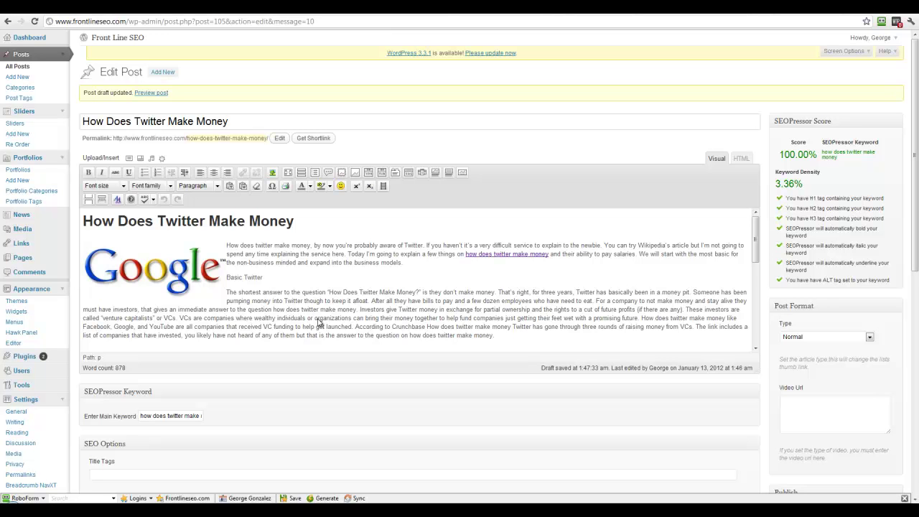
scroll(318, 318, "down", 10)
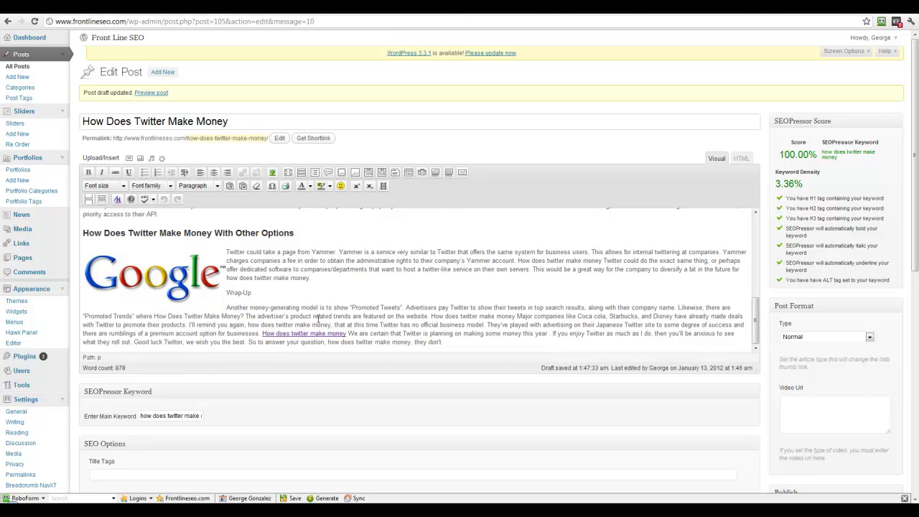
scroll(318, 318, "up", 10)
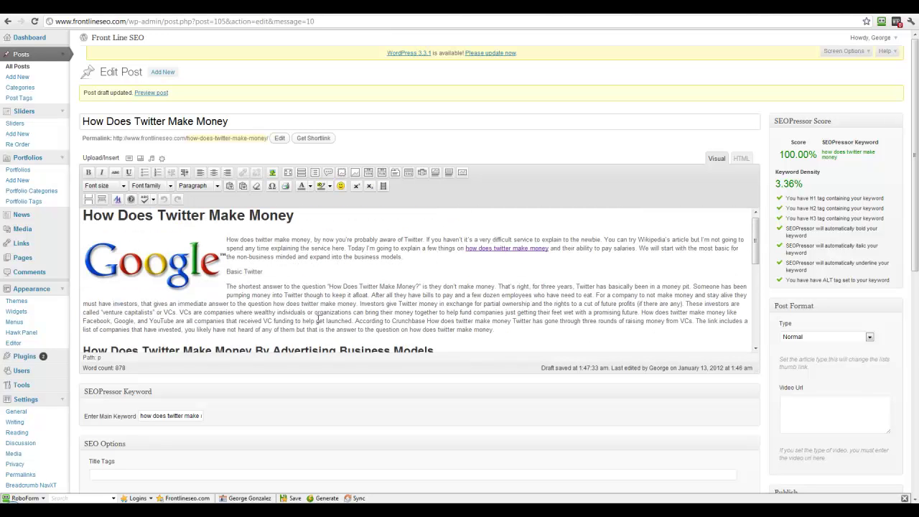